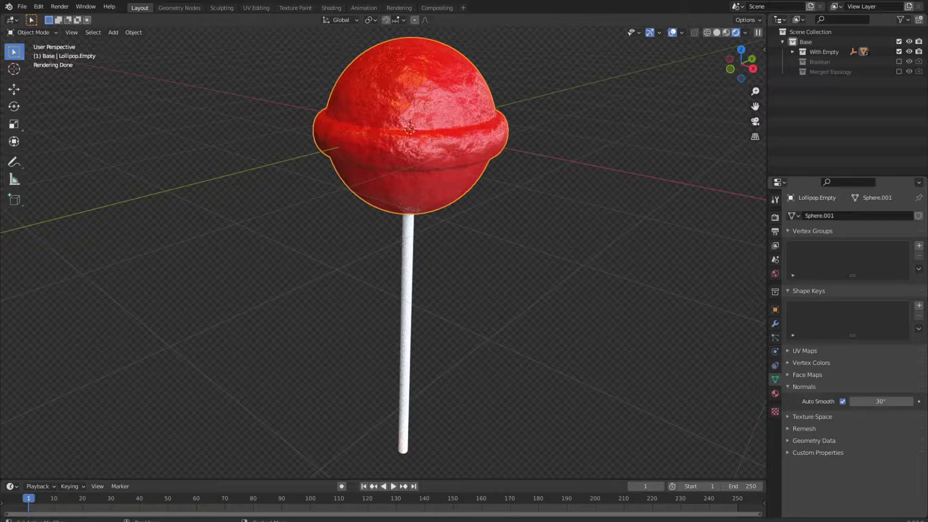
Orbit around the finished lollipop, then replace it with a new General scene
middle_click_drag(465, 224, 476, 211)
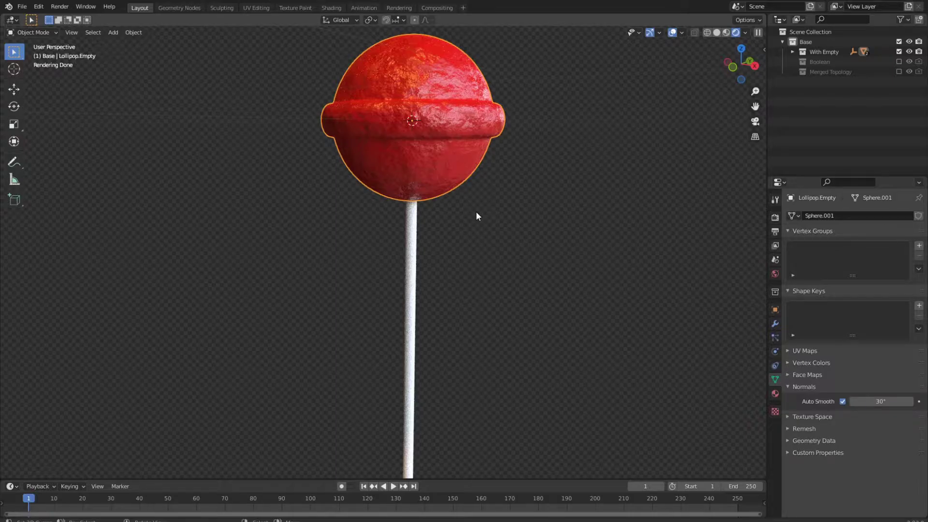
middle_click_drag(477, 229, 488, 251)
left_click(22, 6)
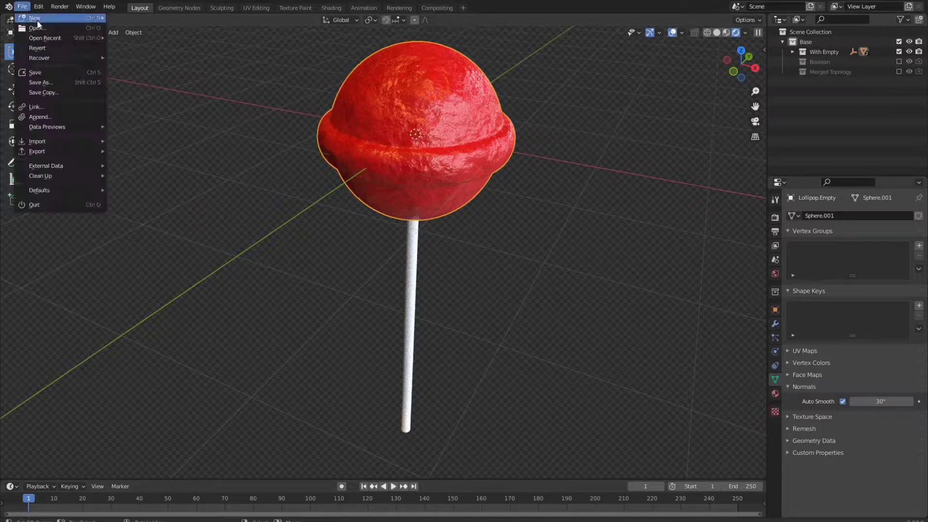
mouse_move(73, 18)
left_click(129, 20)
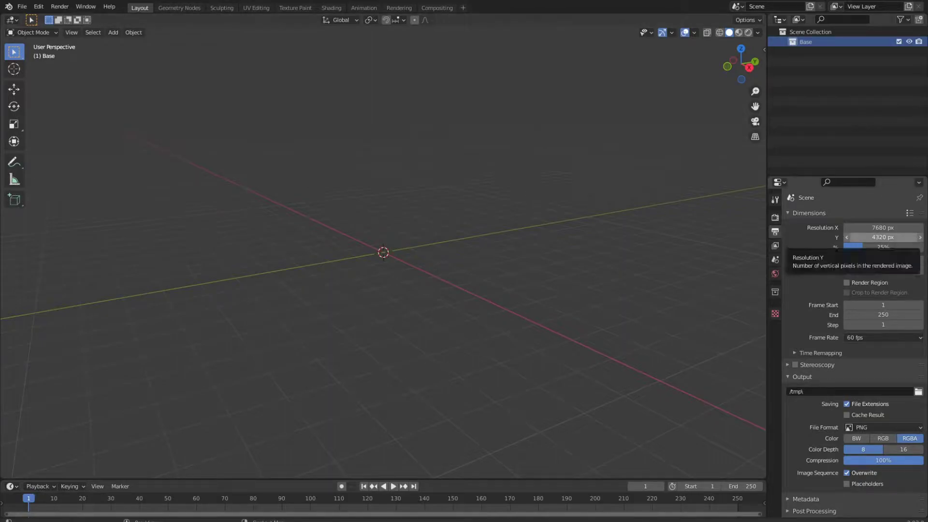
Orbit the empty scene and switch to the front orthographic view
middle_click_drag(589, 231, 476, 209)
key("KP_1")
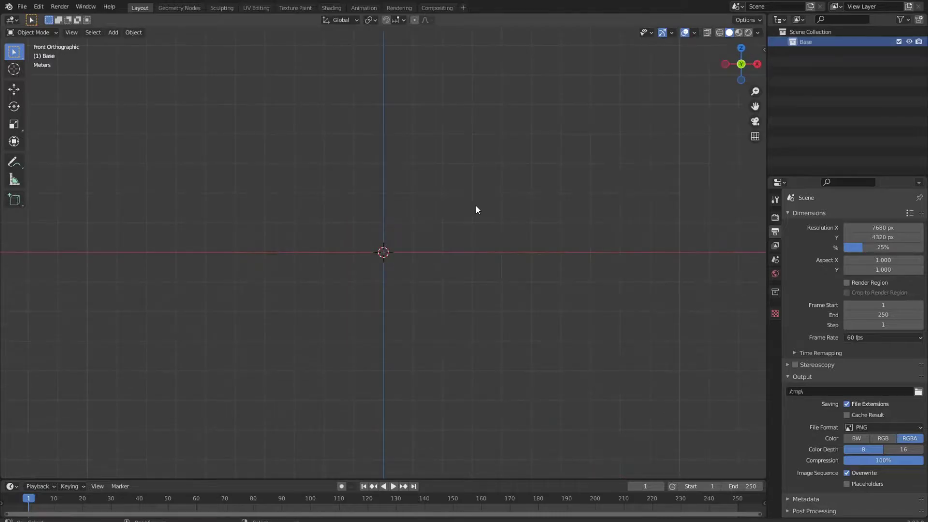
key("shift+a")
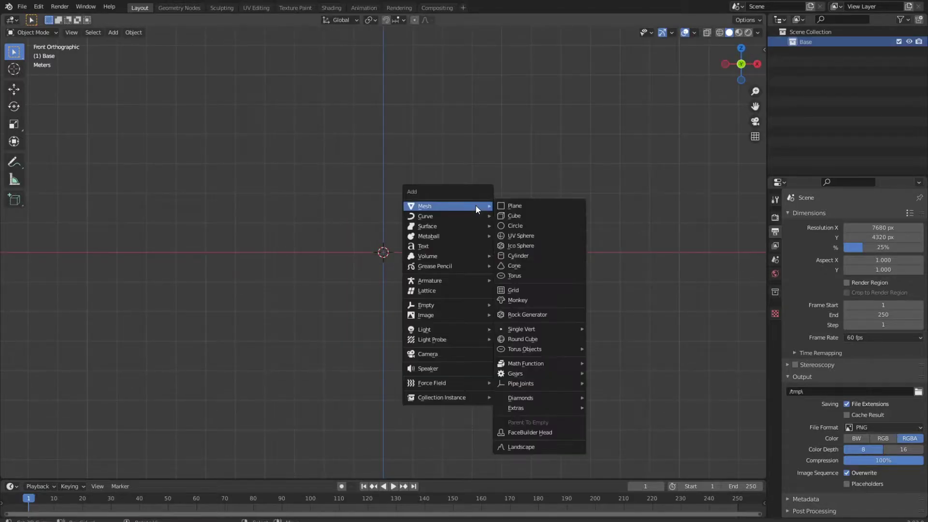
Add a UV sphere at the origin and enter Edit Mode
left_click(529, 232)
scroll(361, 239, "up", 5)
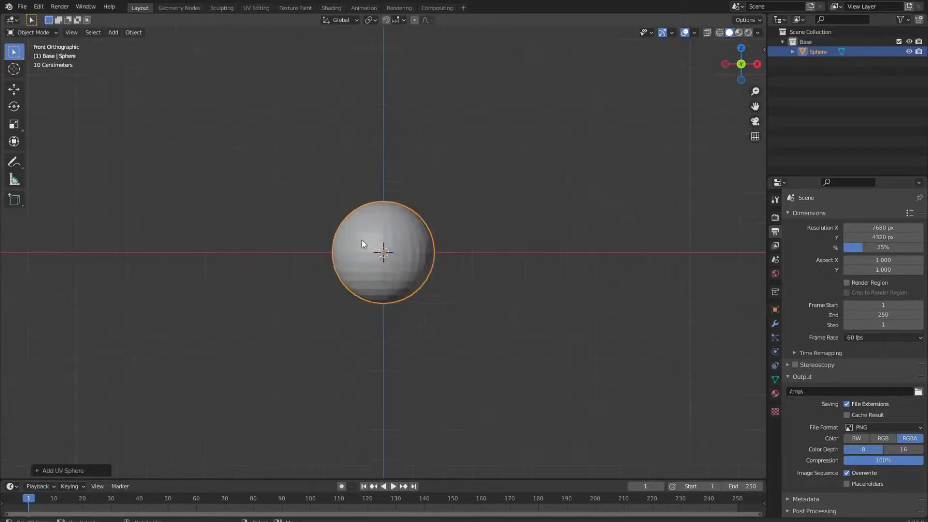
key("Tab")
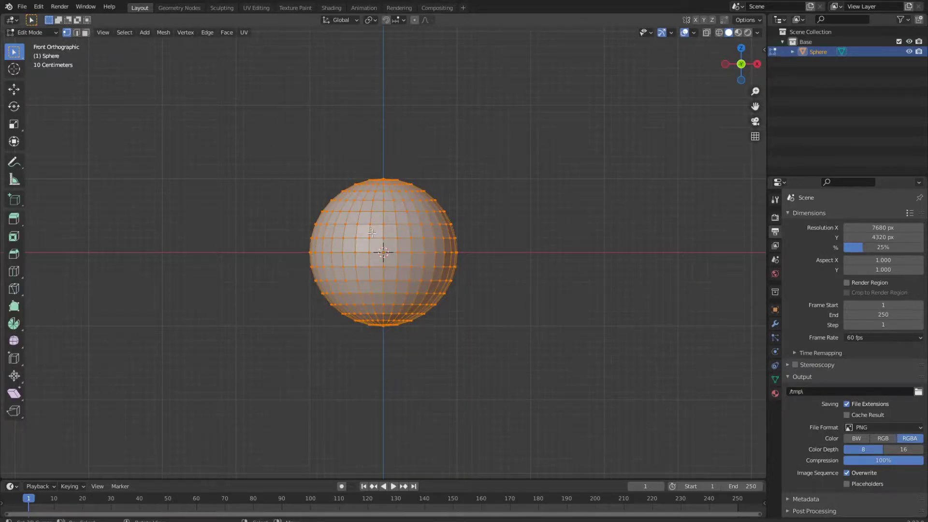
In face select, pick the equator row of faces plus the row below it
key("3")
left_click(427, 243)
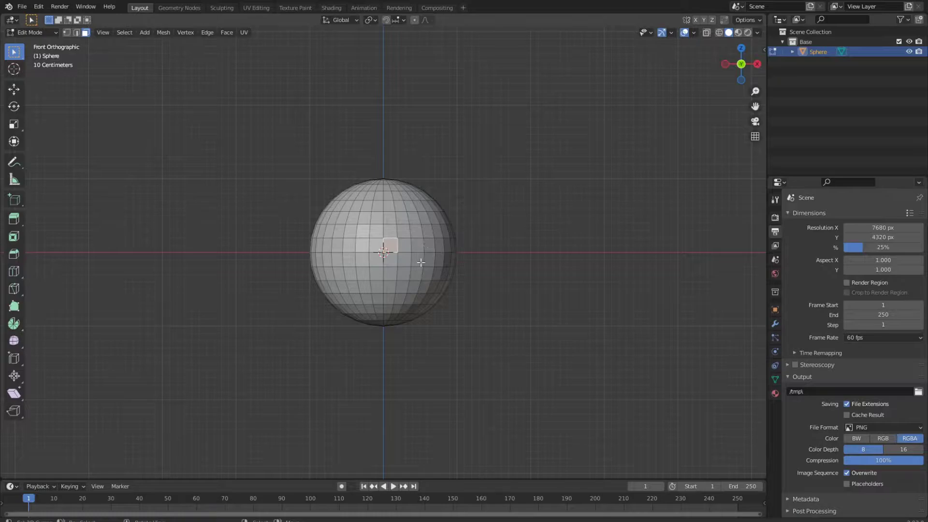
scroll(401, 245, "up", 5)
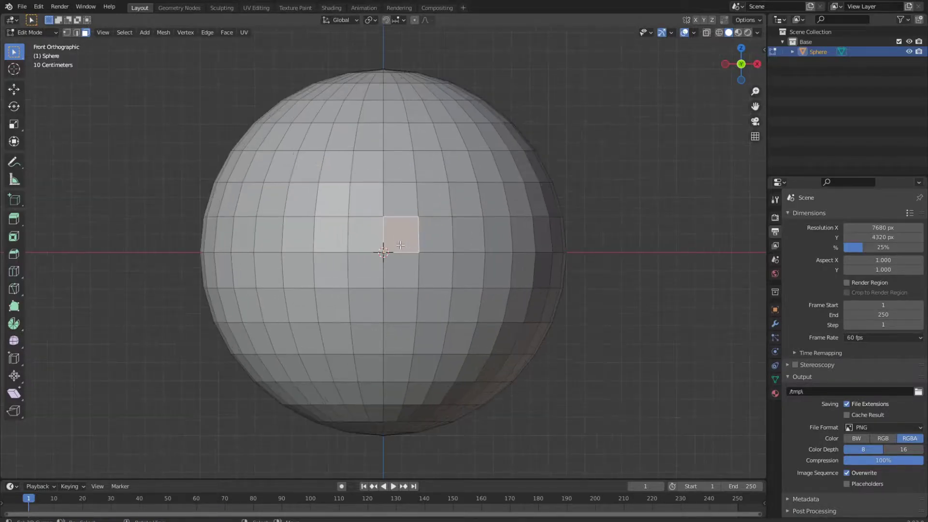
left_click(367, 245, "alt")
left_click(351, 246, "alt")
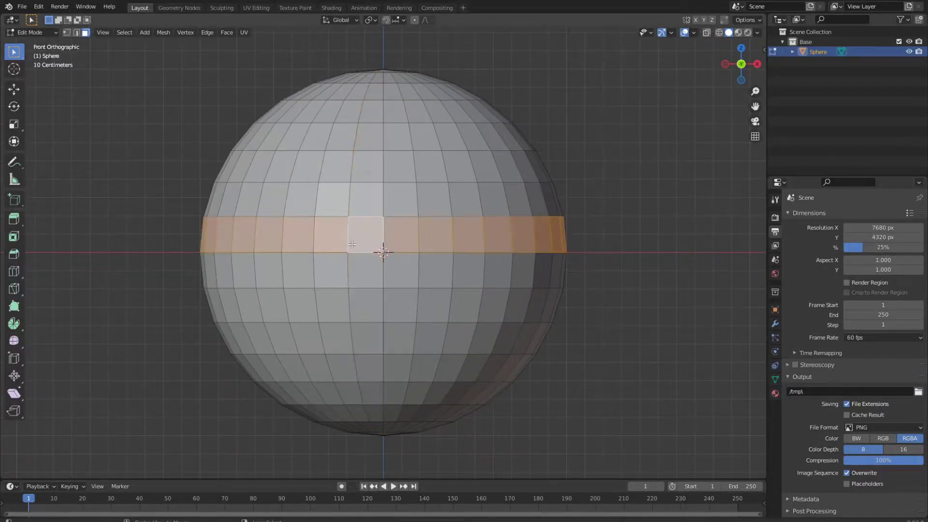
left_click(350, 270, "alt+shift")
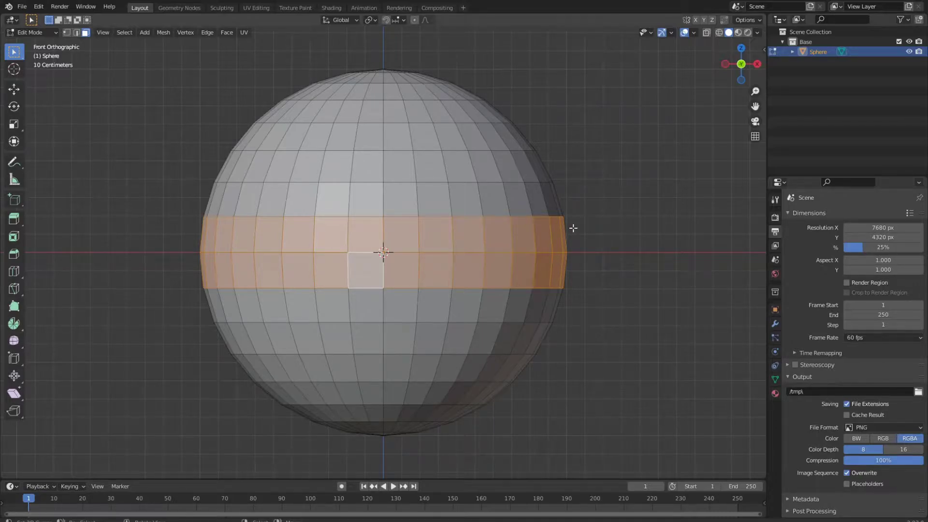
Extrude the band in place and scale it outward, without changing its height, into a ridge
key("e")
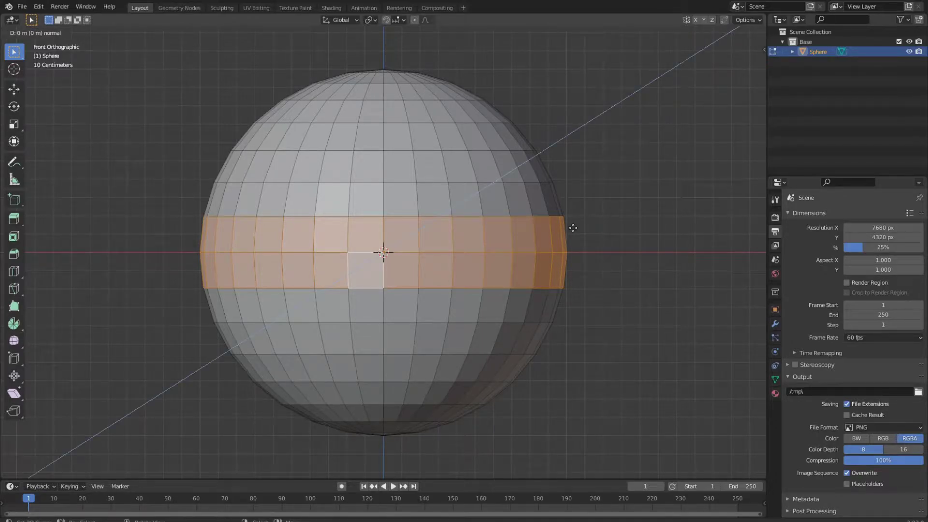
left_click(572, 228)
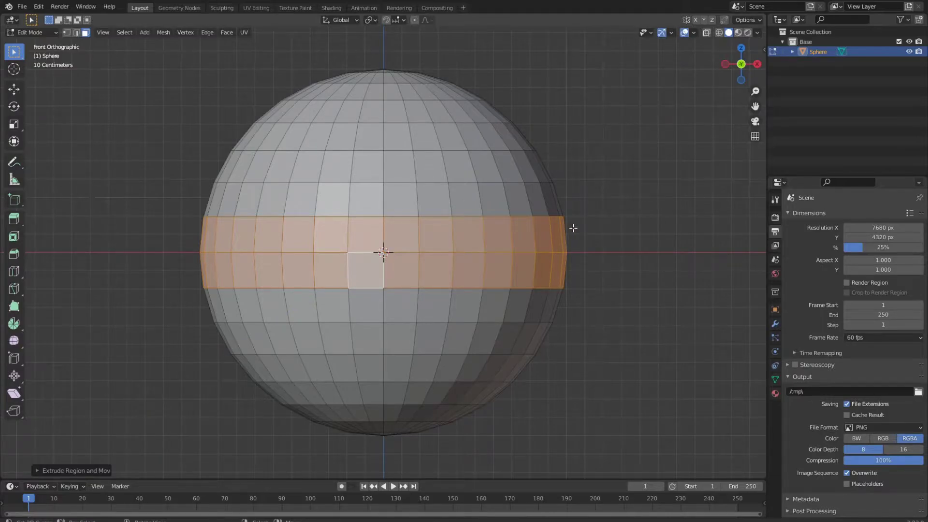
key("s")
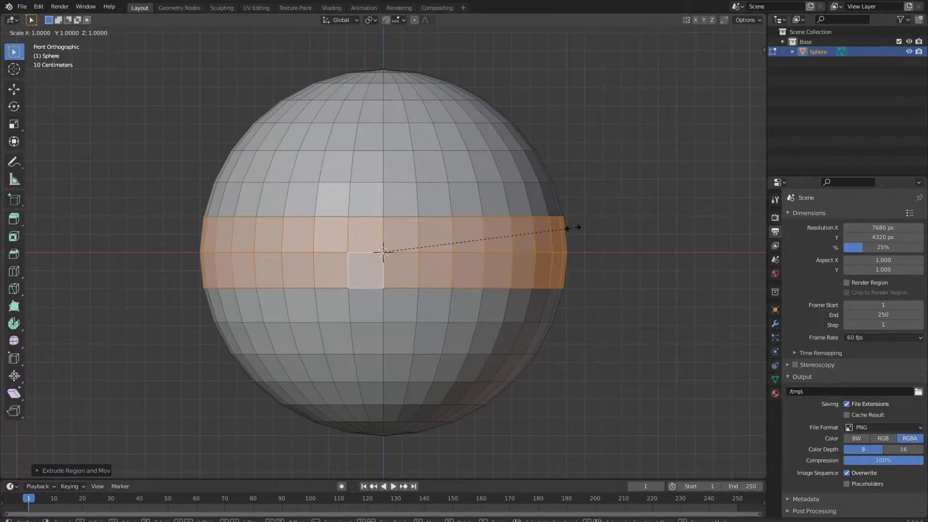
key("shift+z")
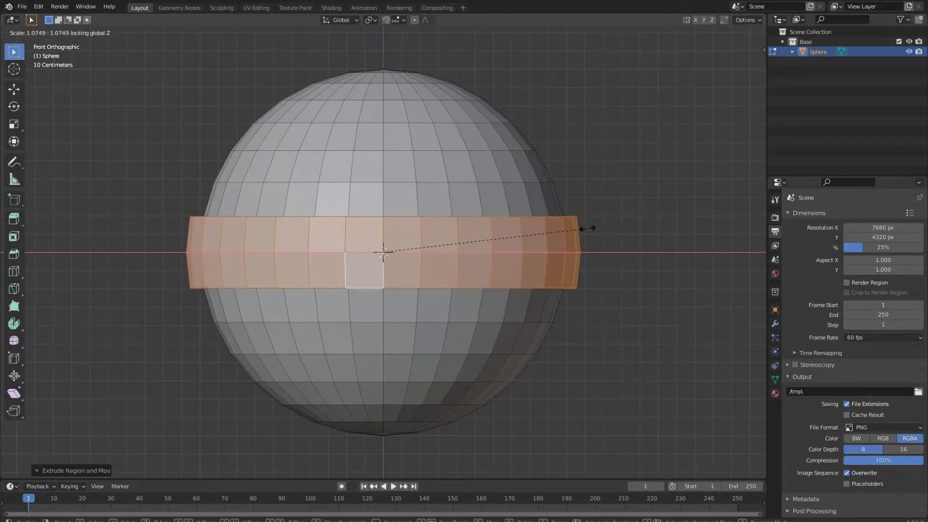
left_click(587, 228)
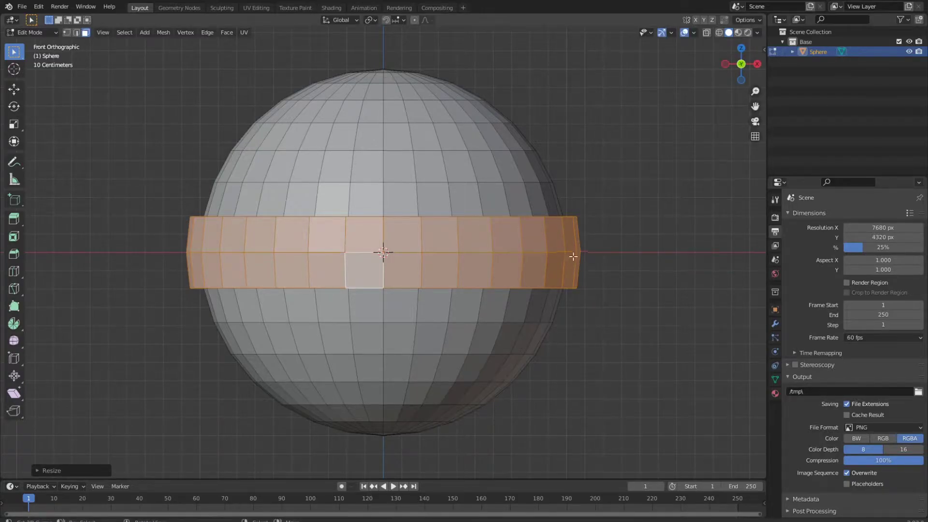
Scale the ridge's middle edge loop slightly further outward
key("2")
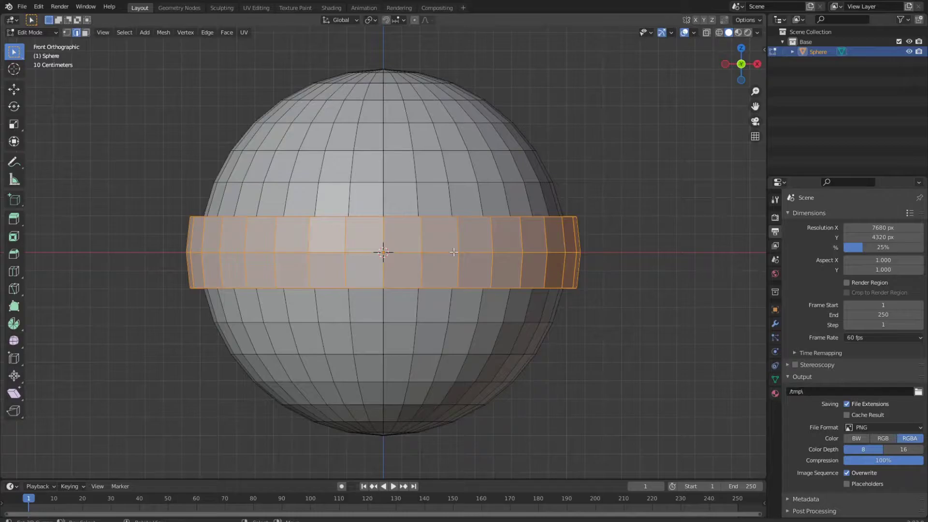
left_click(453, 251, "alt")
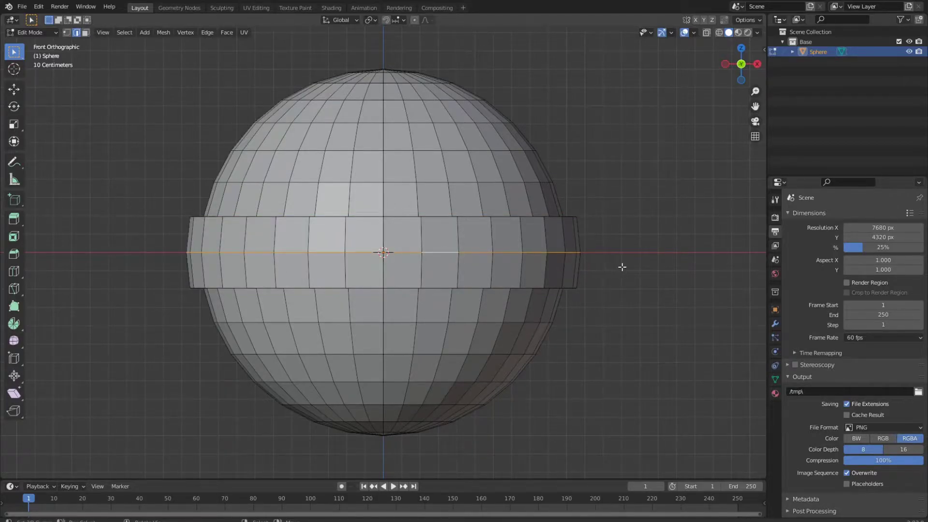
key("s")
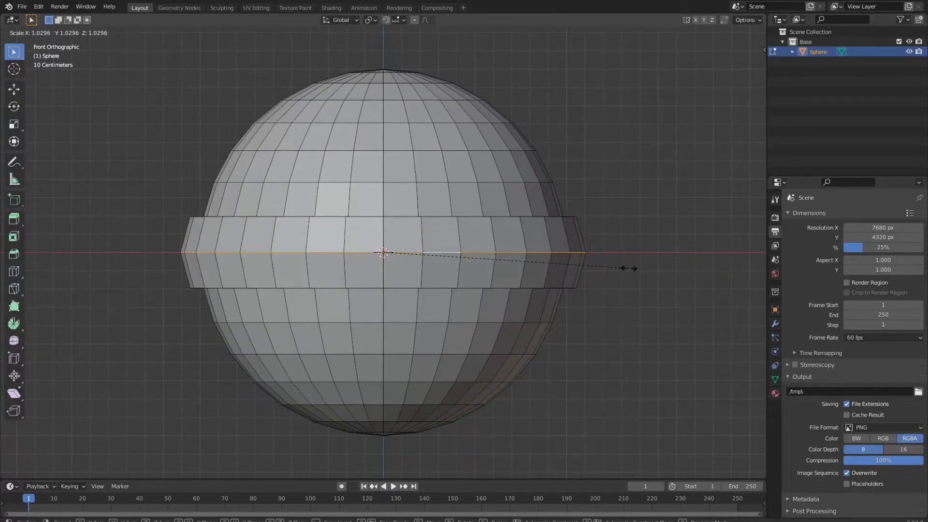
left_click(628, 268)
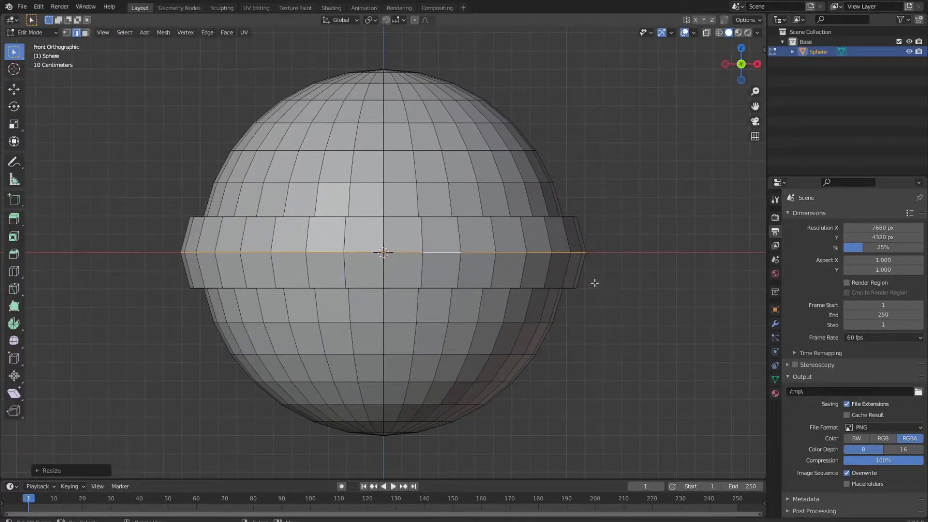
Shade the sphere smooth and enable Auto Smooth at 30° under mesh Normals
key("Tab")
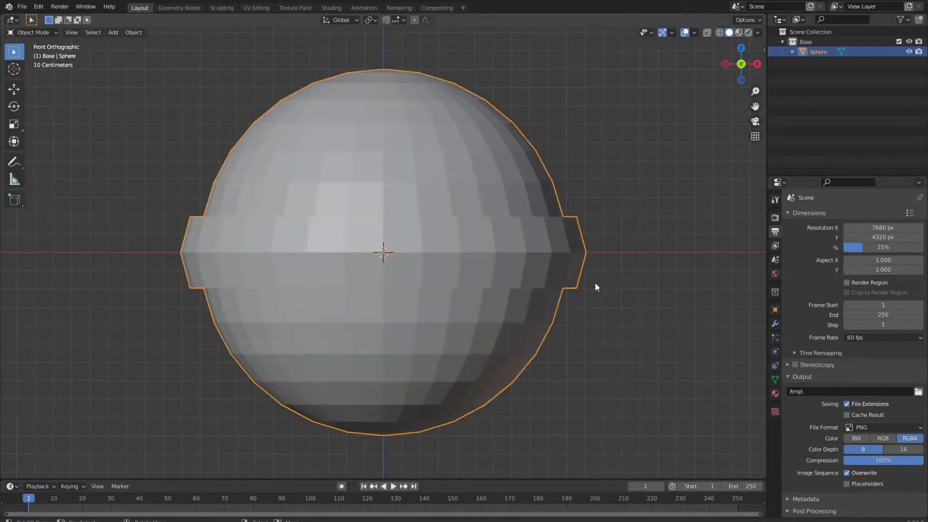
right_click(576, 264)
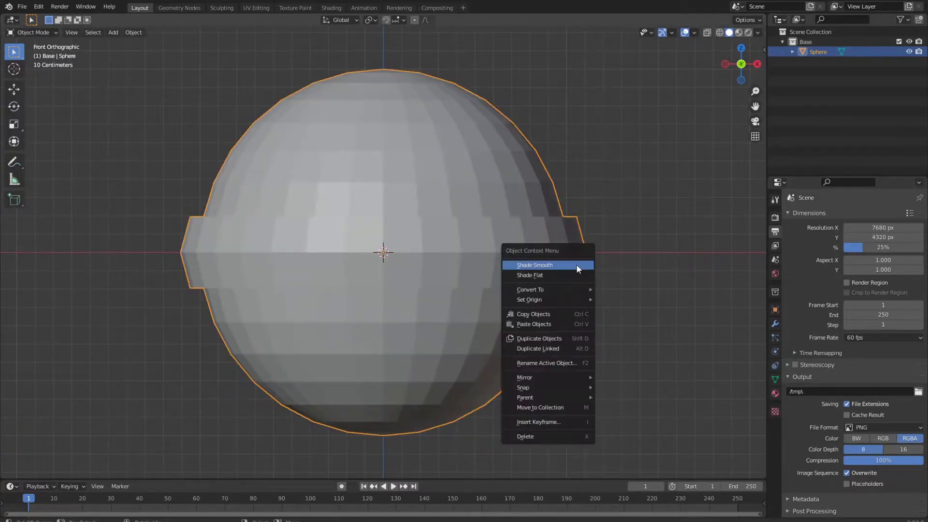
left_click(576, 264)
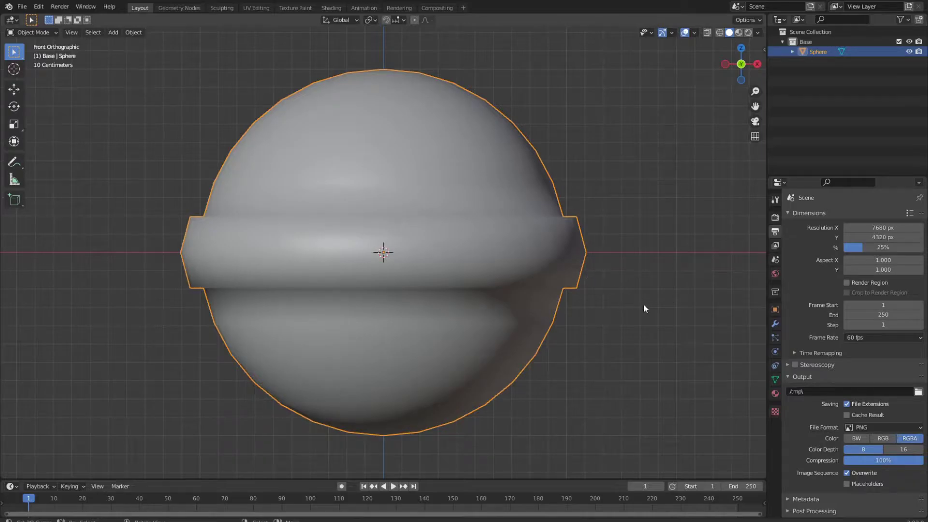
left_click(772, 379)
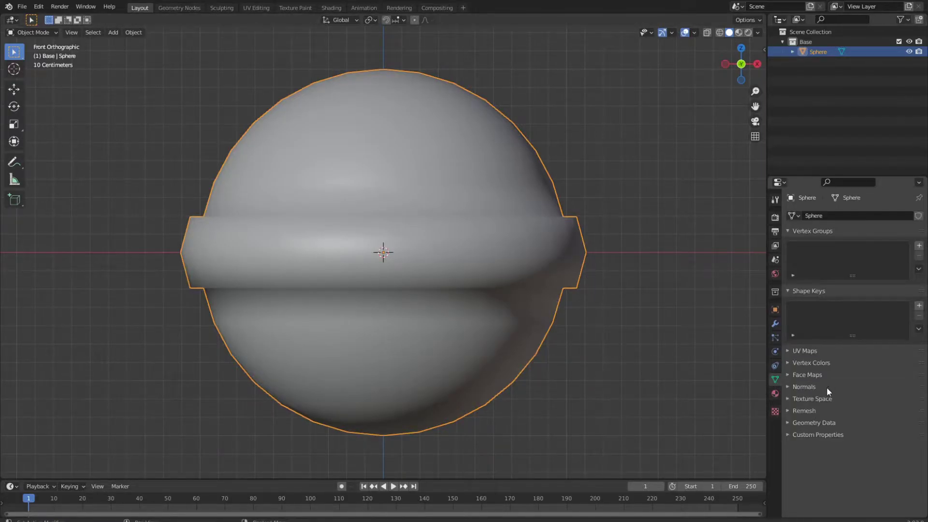
left_click(795, 388)
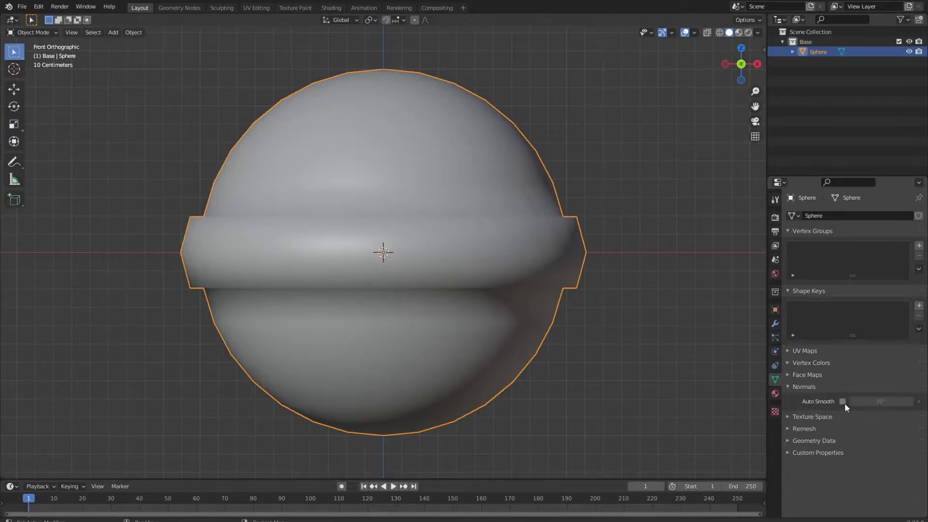
left_click(843, 405)
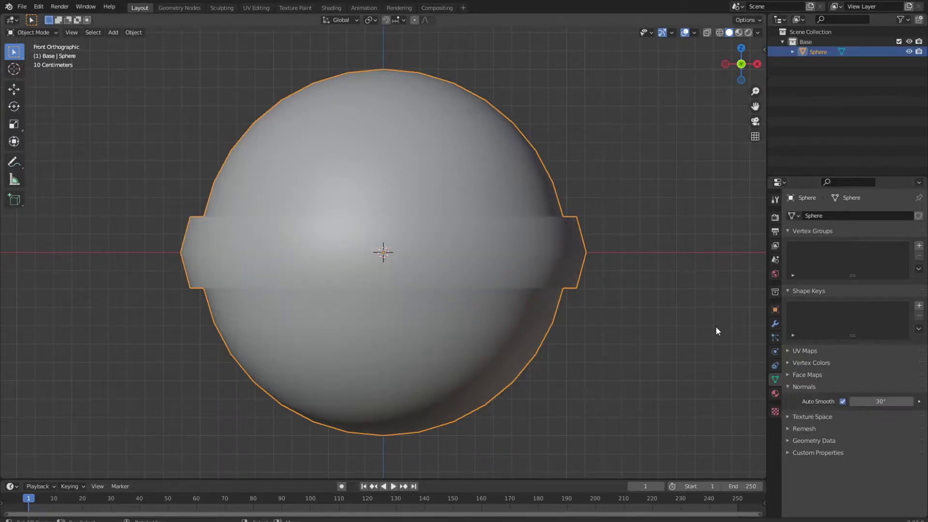
Add a Subdivision Surface modifier to the sphere and set Levels Viewport to 2
left_click(774, 324)
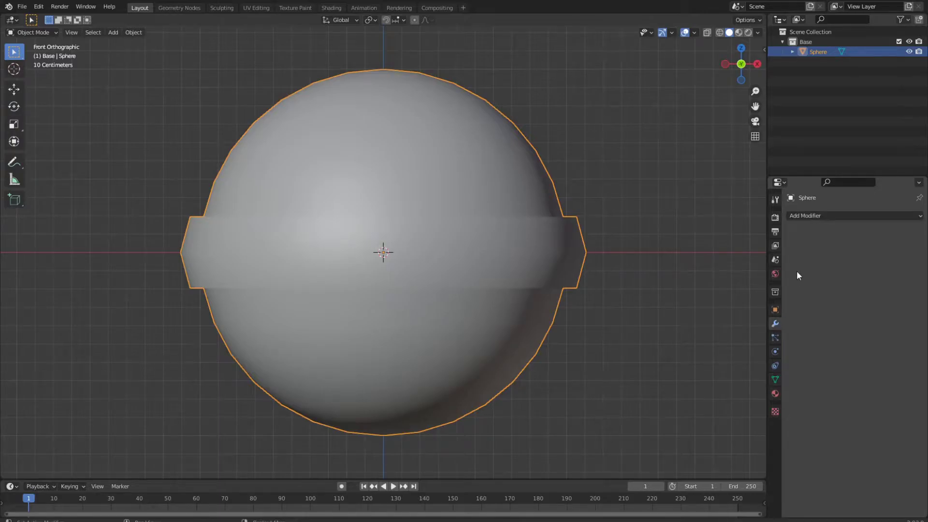
left_click(810, 216)
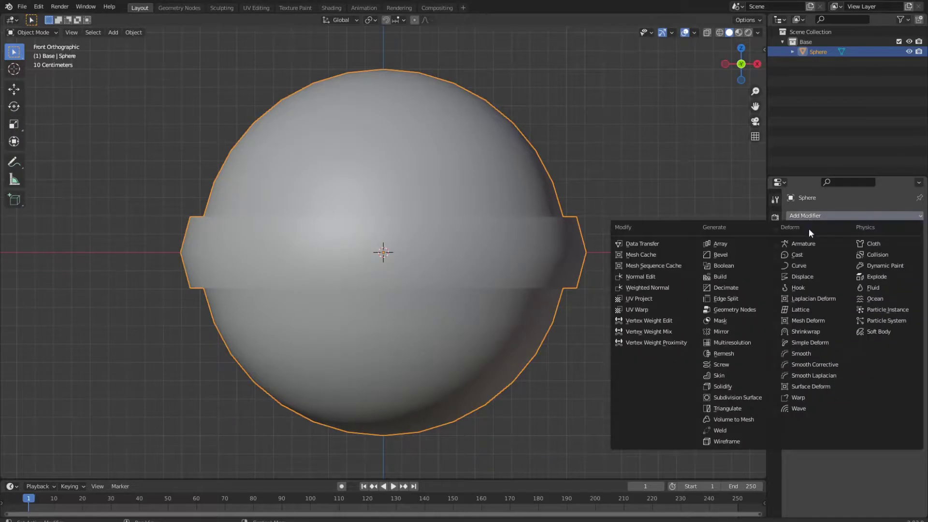
left_click(755, 399)
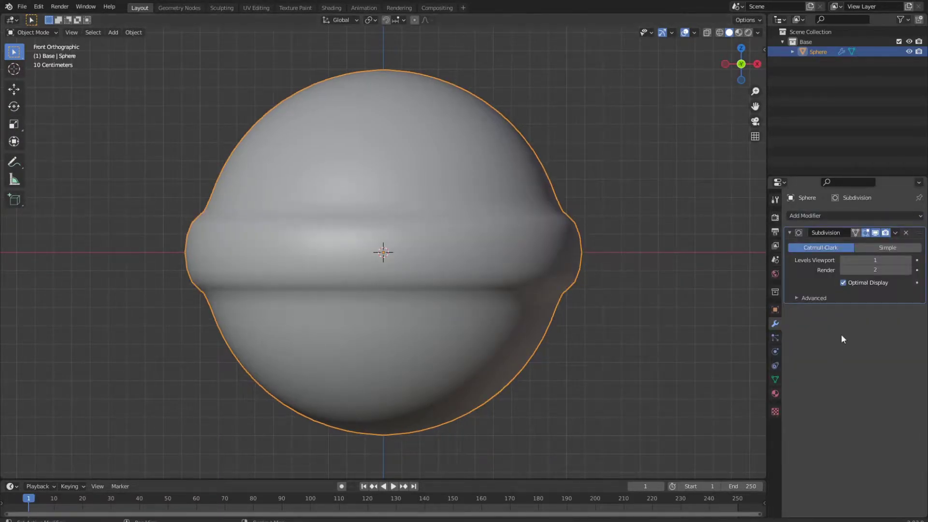
left_click(909, 260)
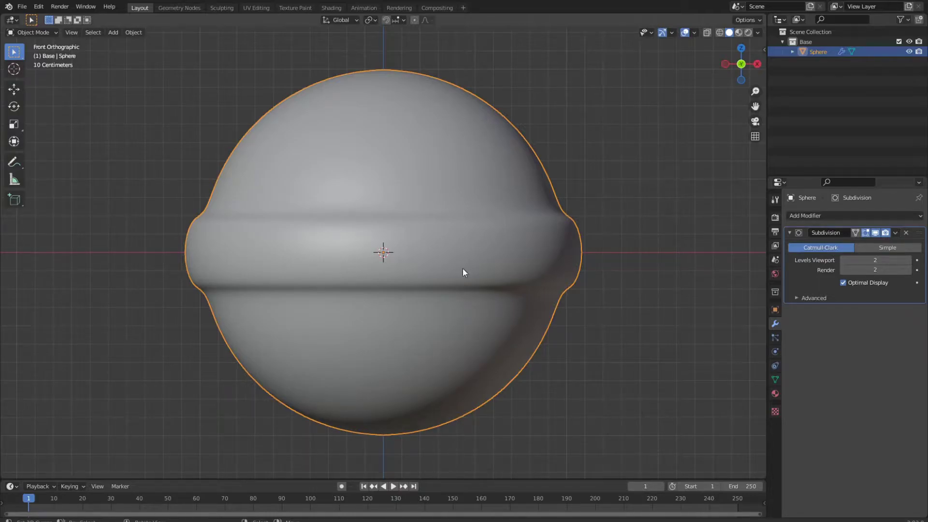
Loop-cut two edge loops, sliding one to the band's top edge and one to its bottom edge
key("Tab")
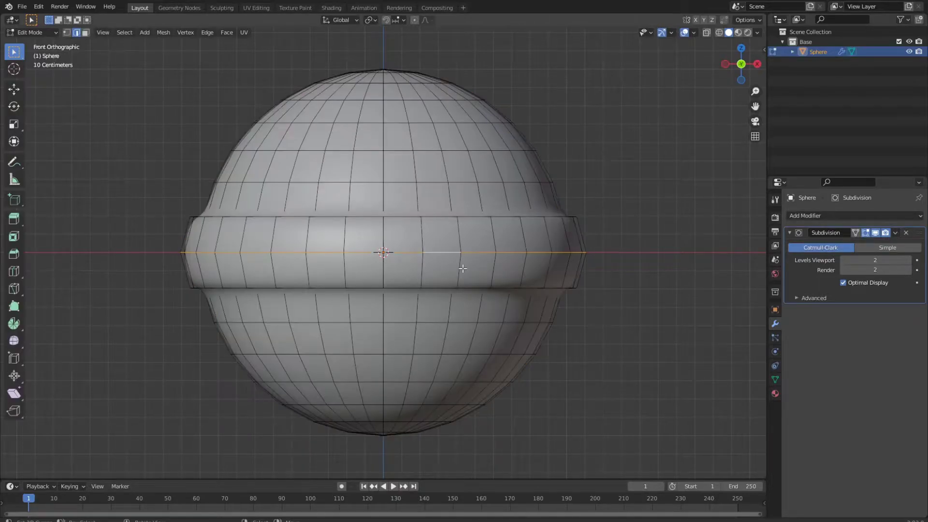
key("ctrl+r")
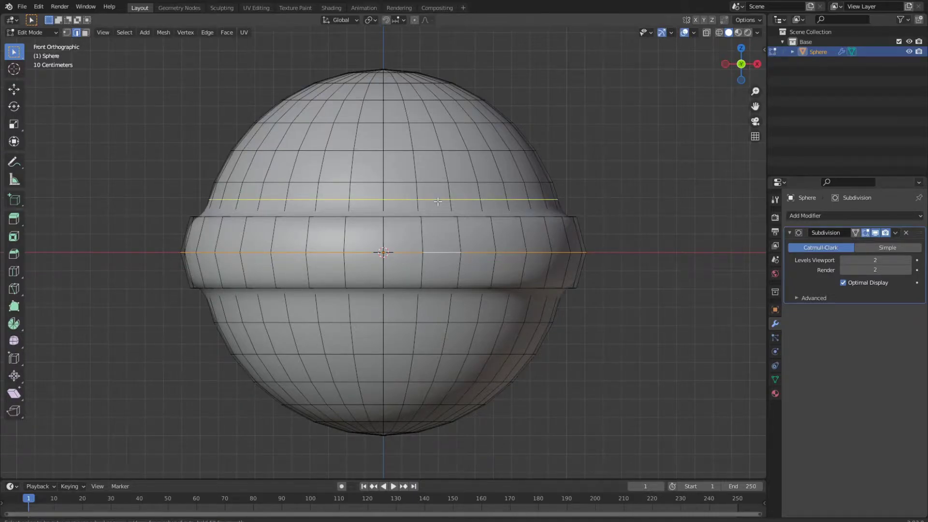
left_click(438, 201)
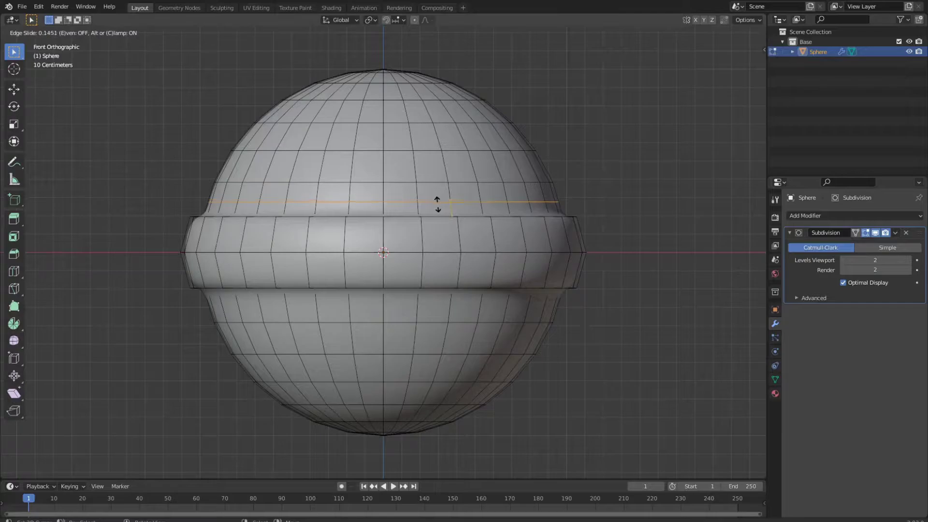
left_click(437, 216)
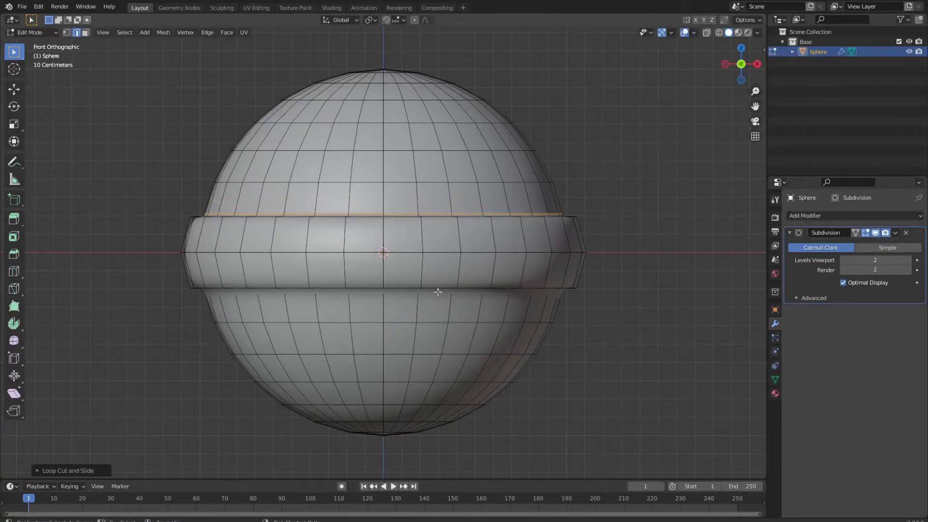
key("ctrl+r")
left_click(437, 309)
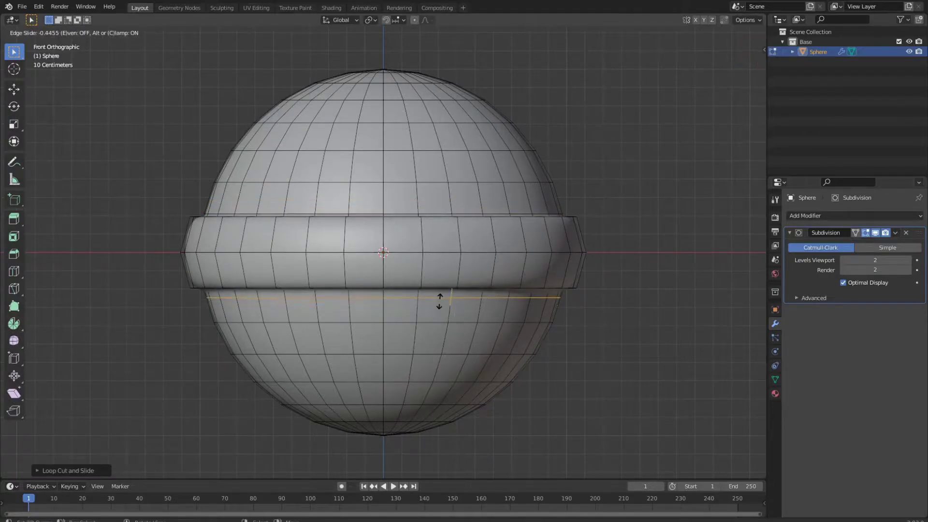
left_click(443, 296)
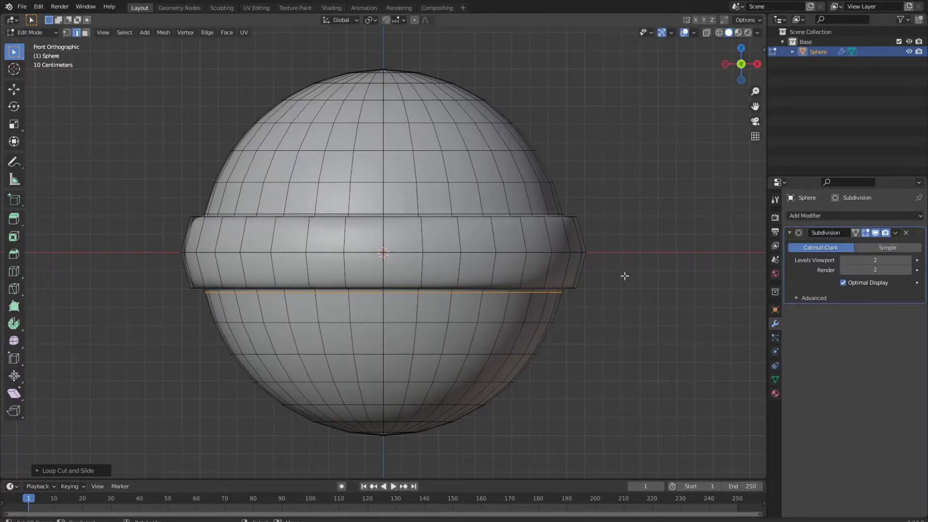
Back in Object Mode, inspect the band and try viewport subdivision levels 3 and 4 before lowering it again
key("Tab")
middle_click_drag(613, 263, 297, 271)
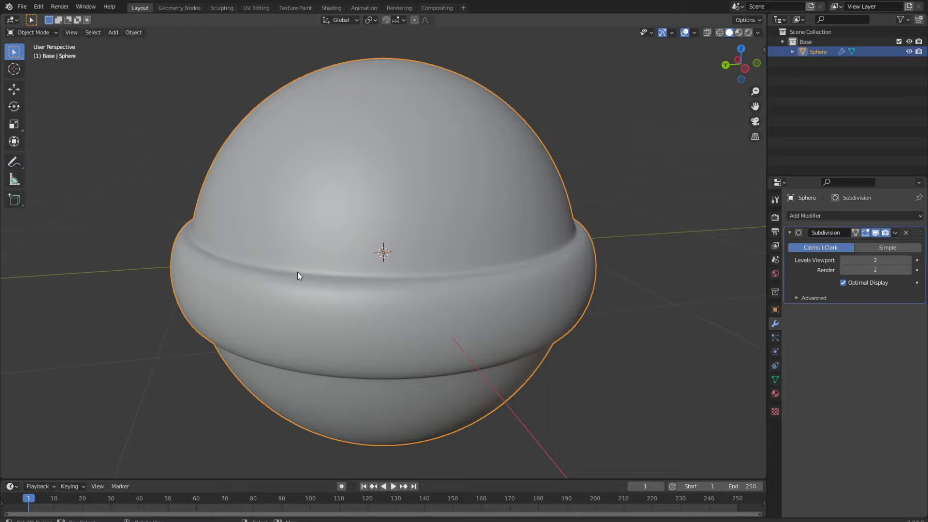
left_click(908, 260)
left_click(908, 260)
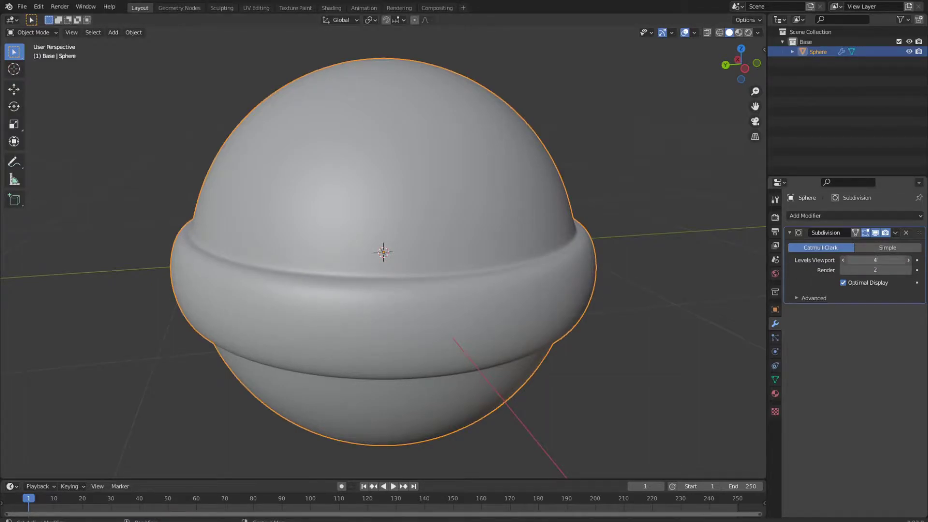
left_click(879, 261)
type("1")
key("Return")
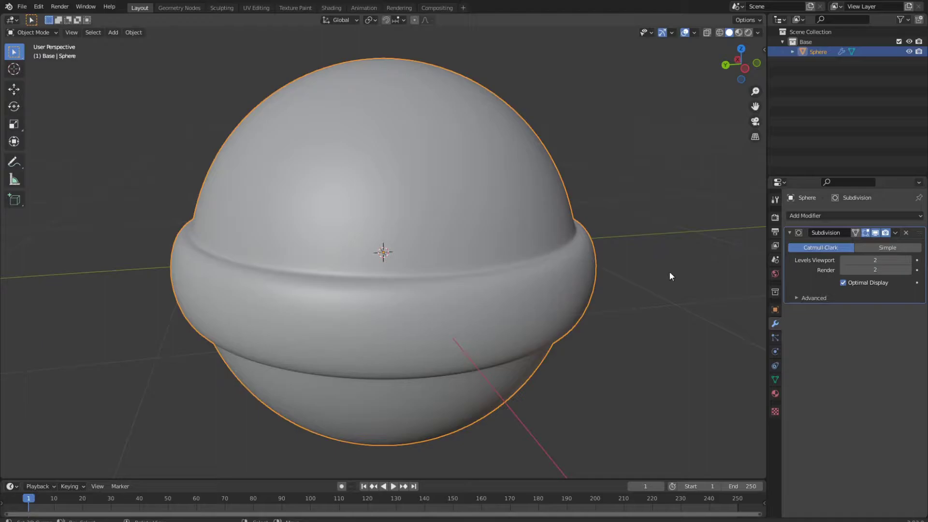
Orbit to check the candy's shape, then return to the front view
middle_click_drag(572, 322, 514, 322)
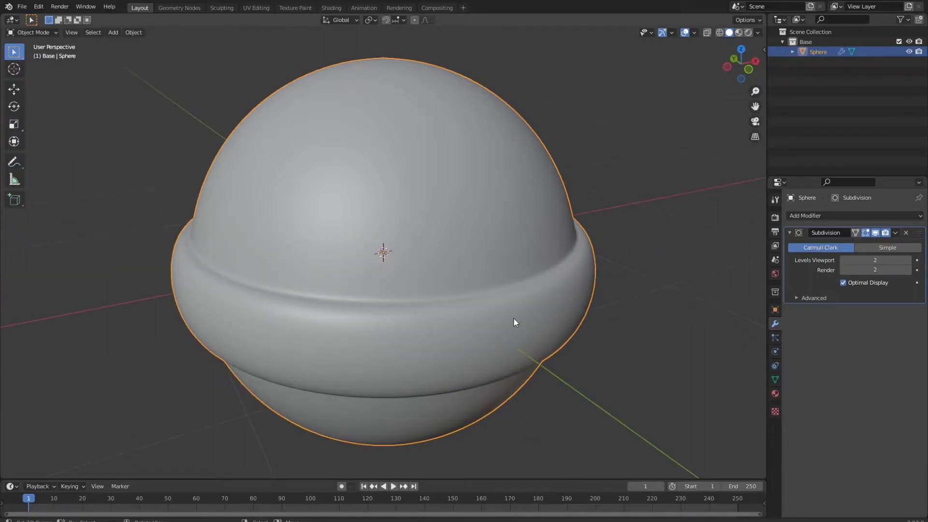
key("KP_1")
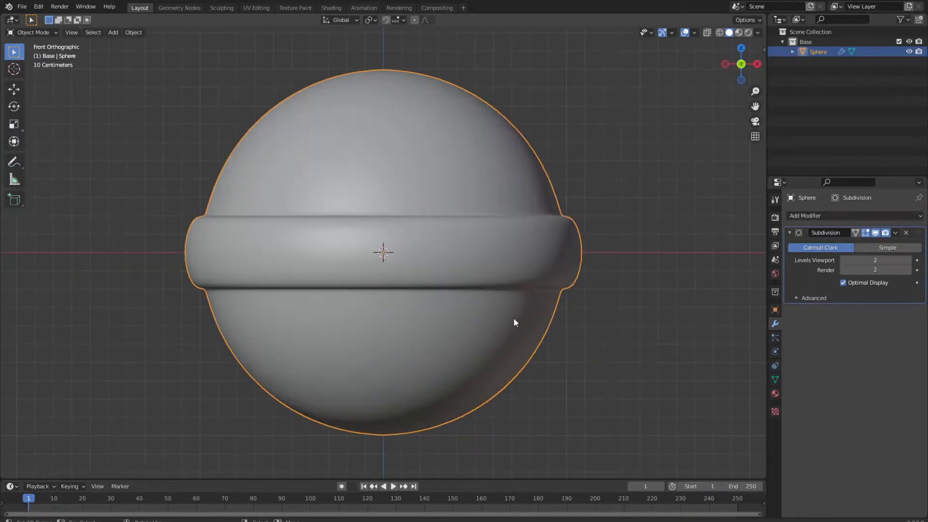
scroll(513, 318, "down", 5)
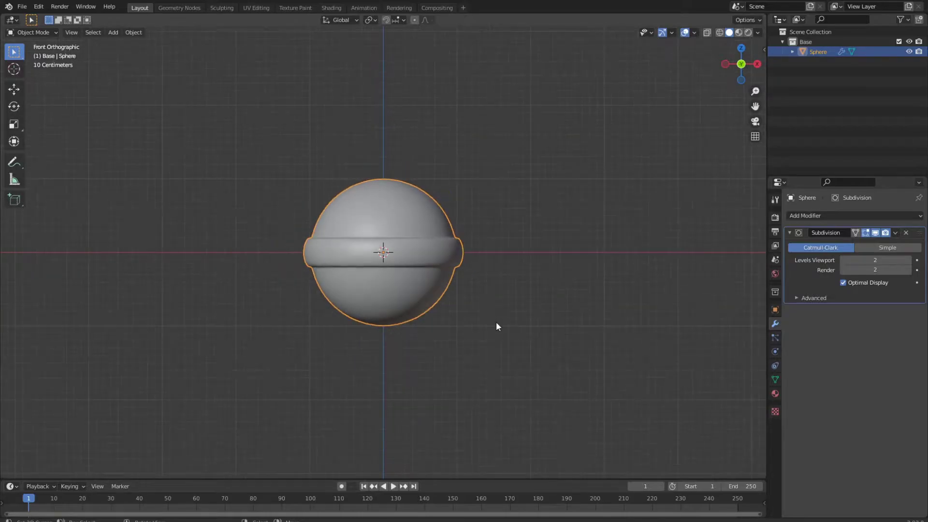
Add a cylinder mesh to the scene
key("shift+a")
mouse_move(497, 322)
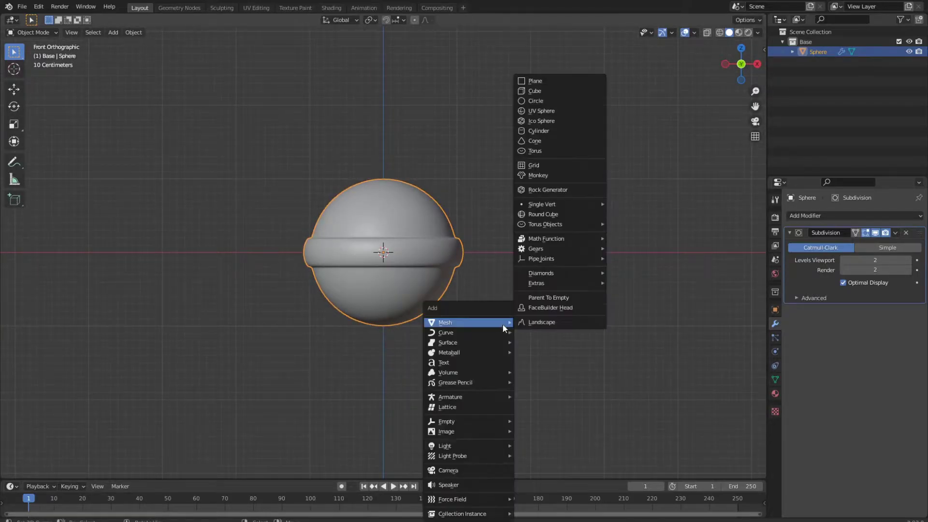
left_click(564, 133)
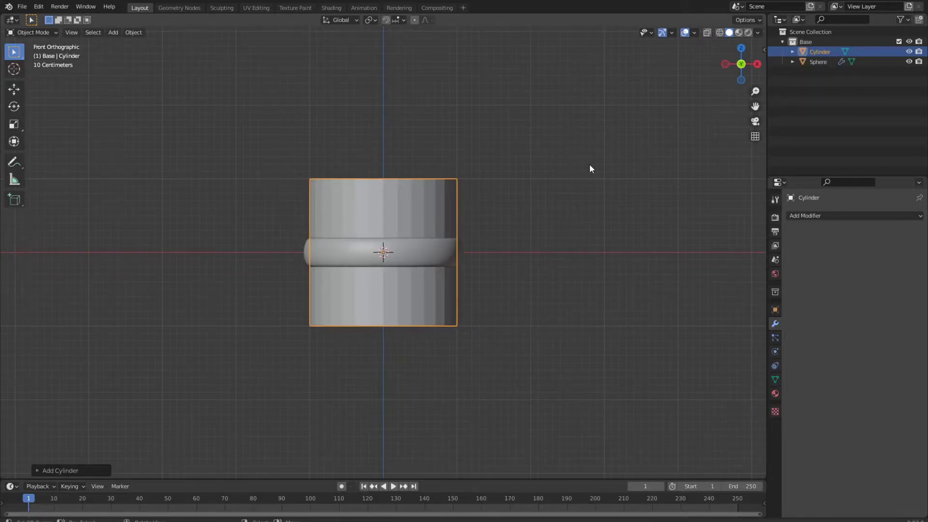
Narrow the cylinder into a thin stick while keeping its height, and turn on X-ray
key("Tab")
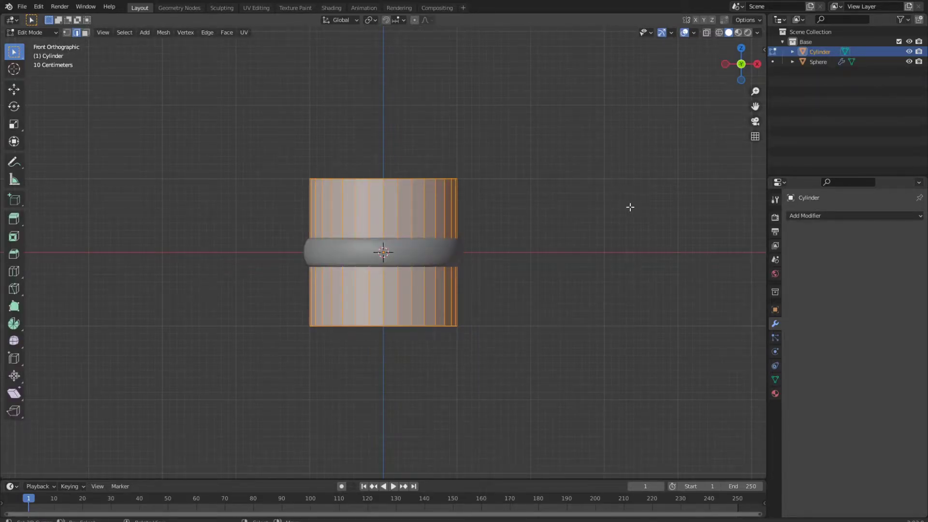
key("s")
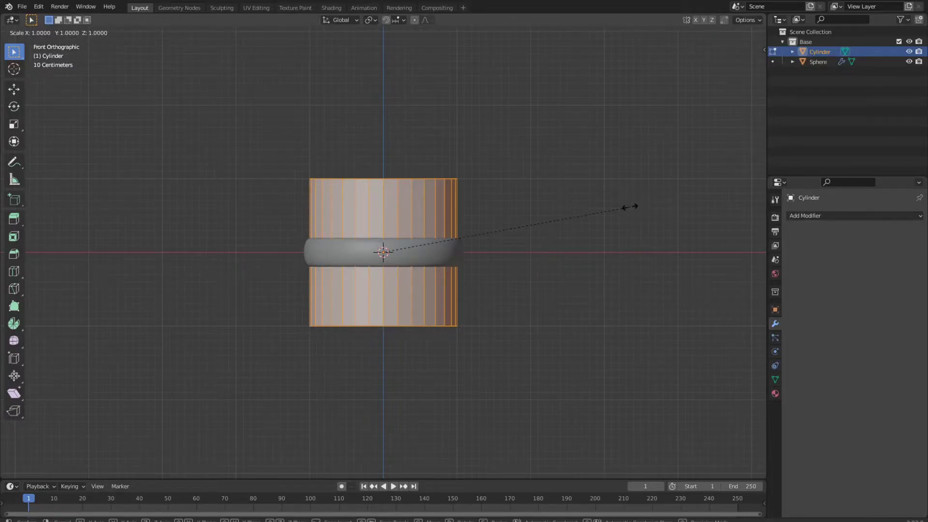
key("shift+z")
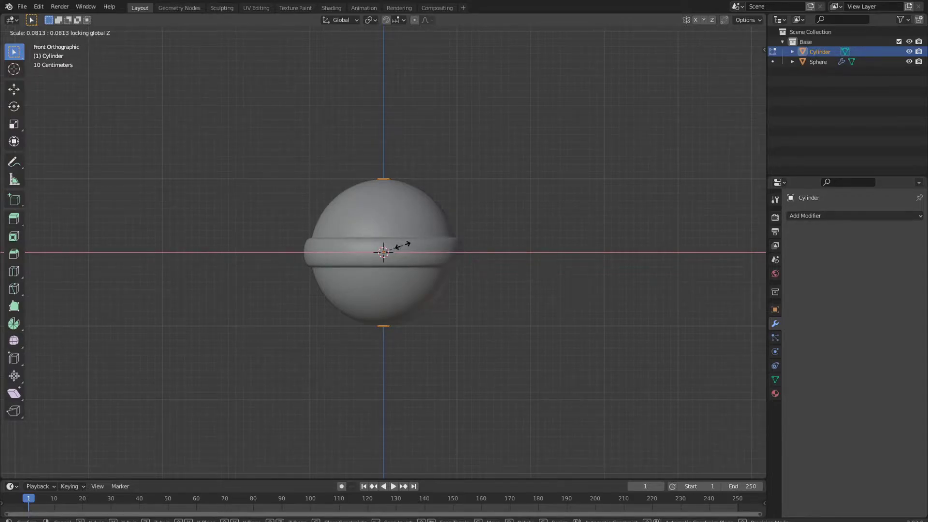
left_click(403, 246)
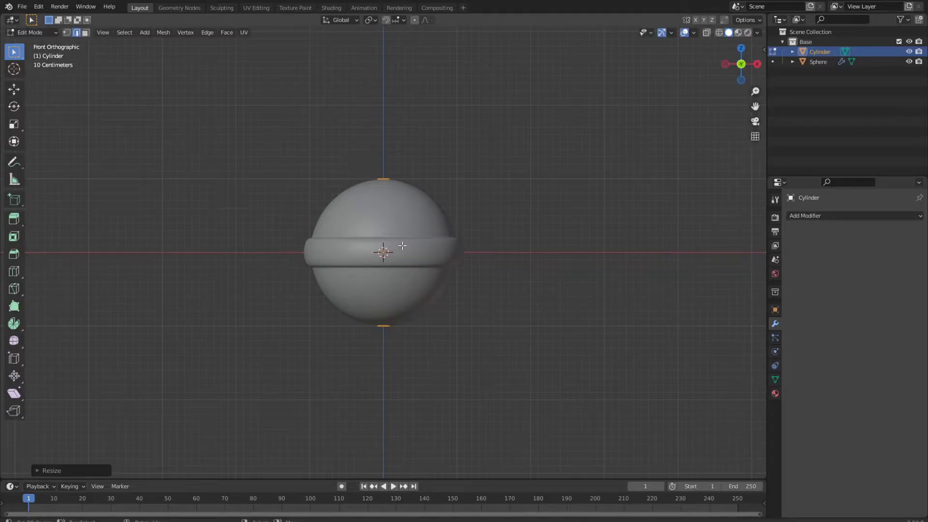
left_click(707, 33)
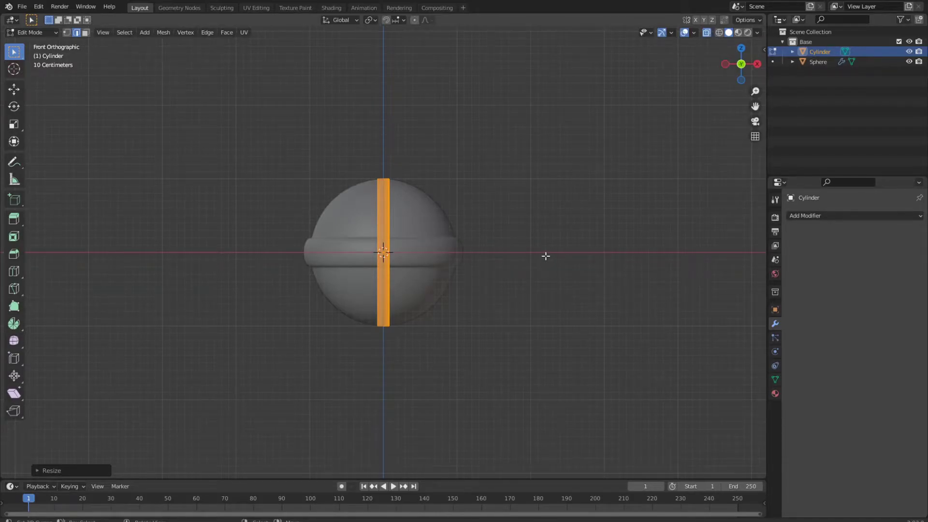
Move the stick vertically so it starts at the candy ball's centre
key("Tab")
key("g")
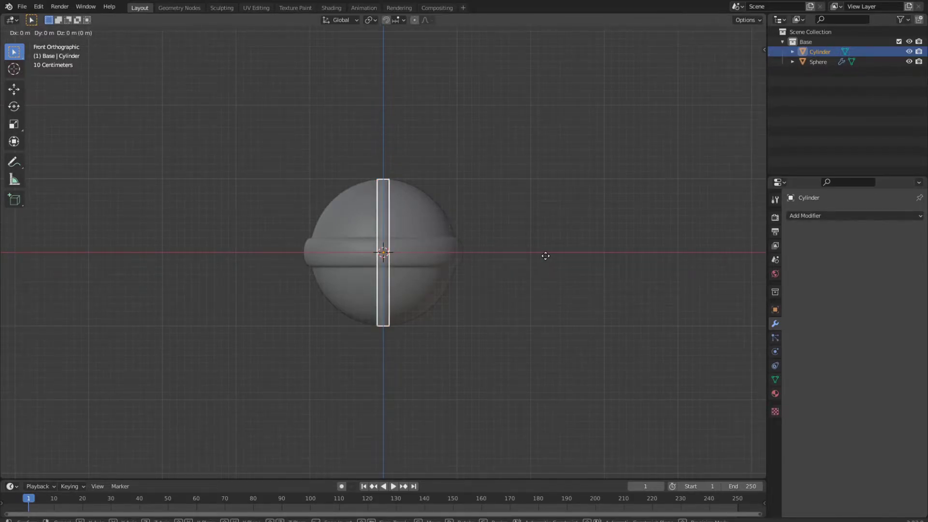
key("z")
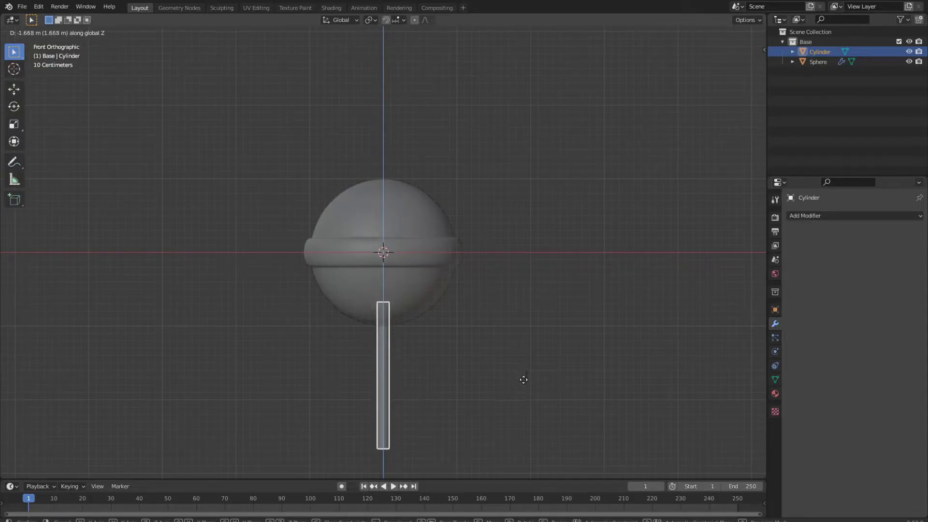
left_click(525, 384)
key("g")
key("z")
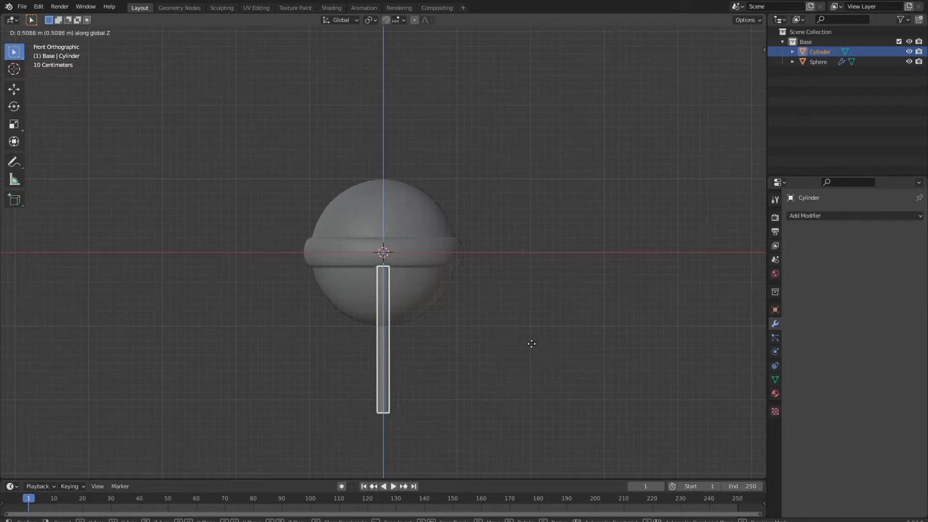
left_click(532, 343)
Select the stick's bottom vertices and pull them about 2.5 m down along Z
key("Tab")
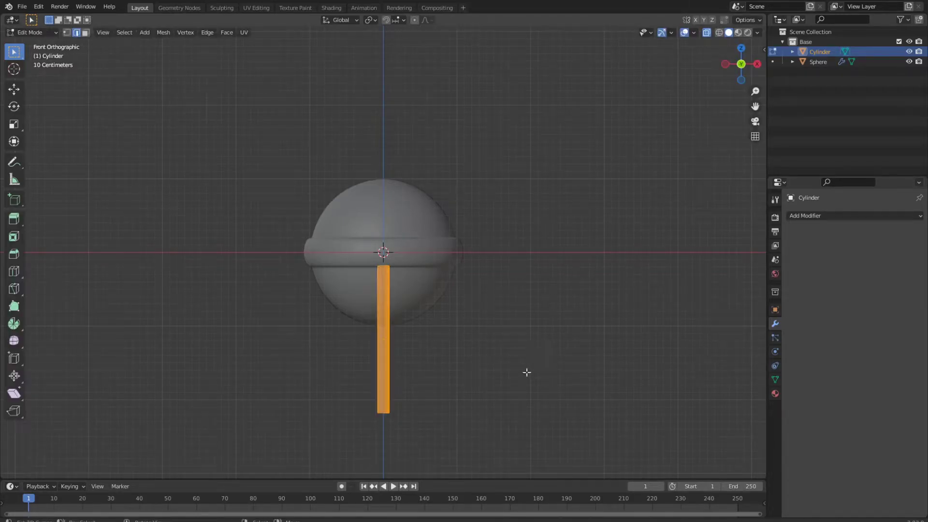
middle_click_drag(526, 375, 545, 296, "shift")
key("alt+a")
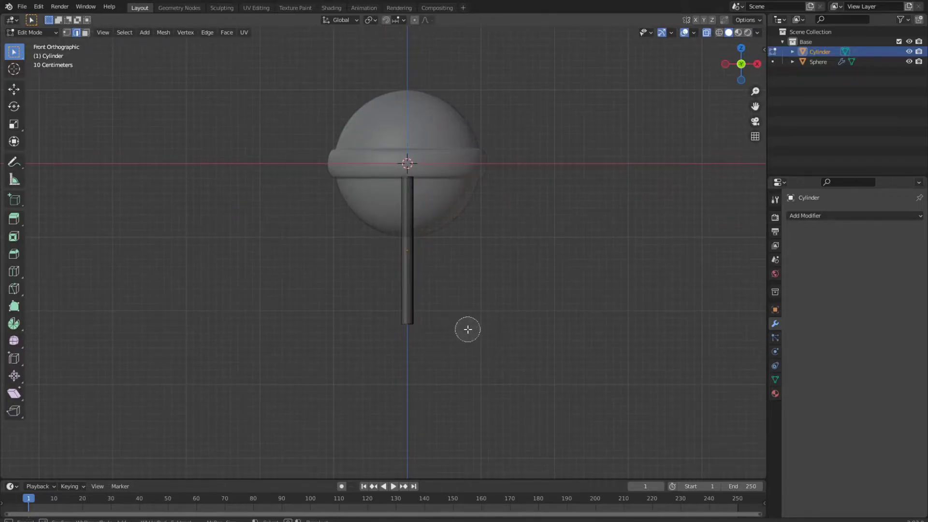
key("1")
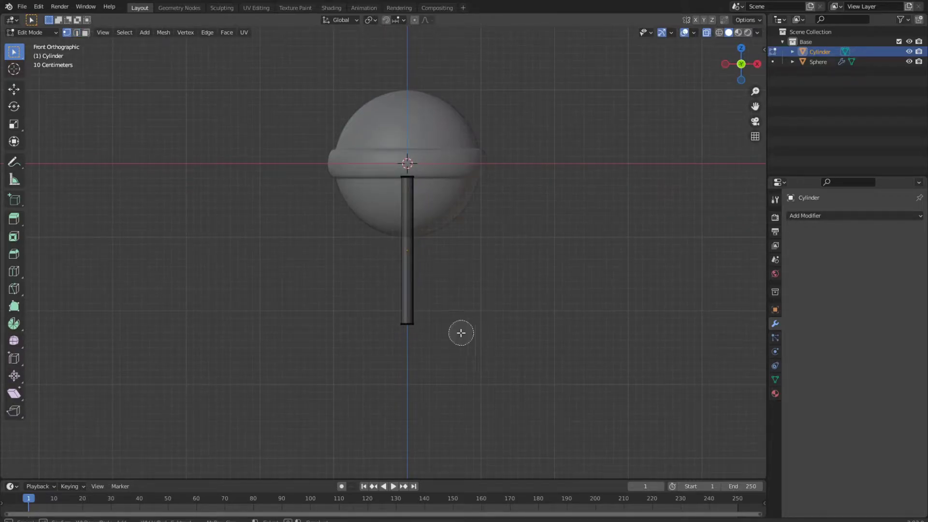
key("l")
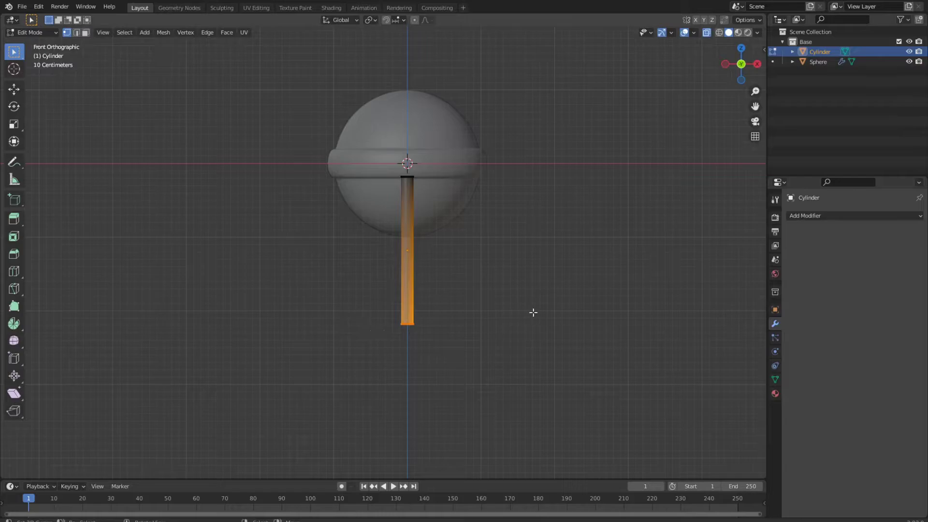
middle_click_drag(534, 313, 532, 247, "shift")
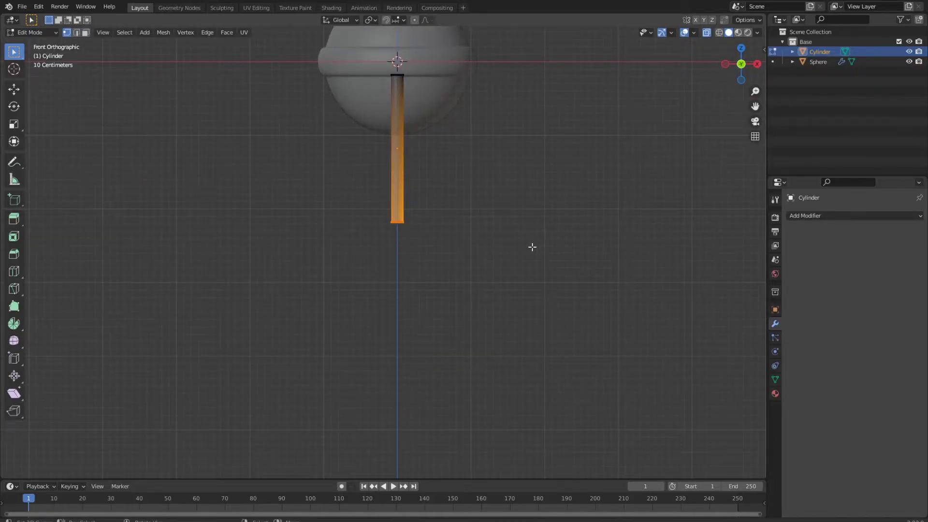
key("g")
key("z")
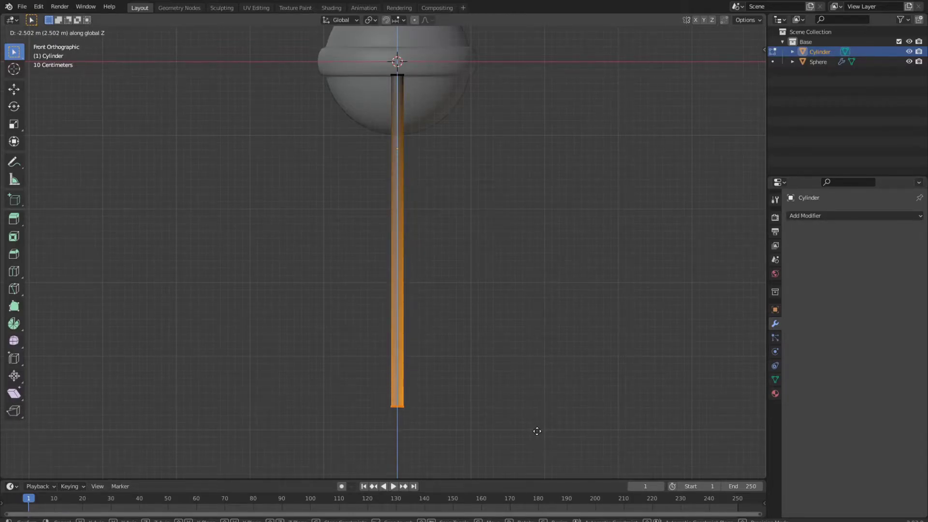
left_click(537, 431)
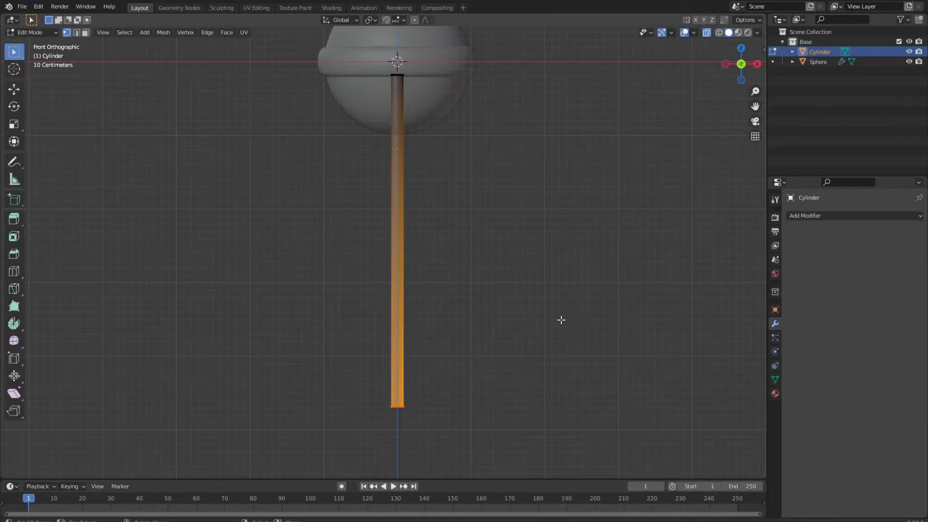
Shade the stick smooth and tick Auto Smooth (30°) in its mesh Normals settings
key("Tab")
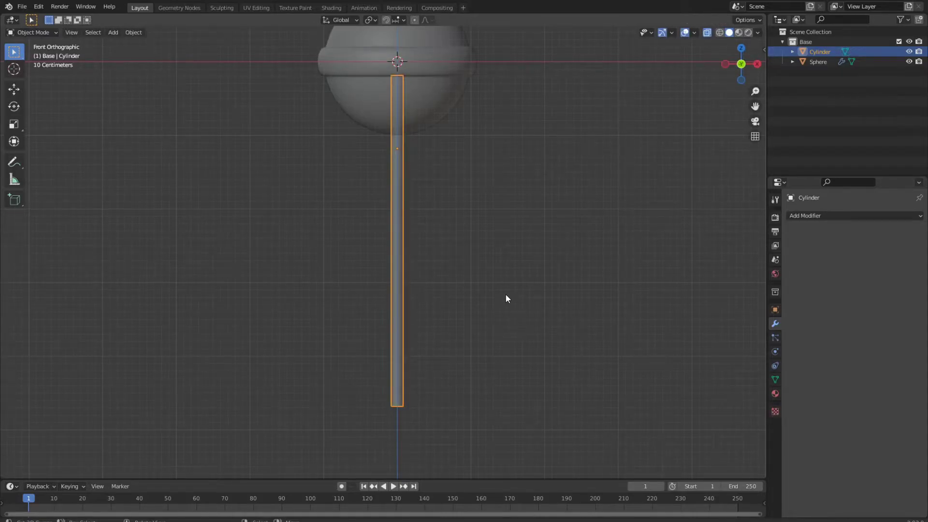
right_click(505, 298)
left_click(503, 295)
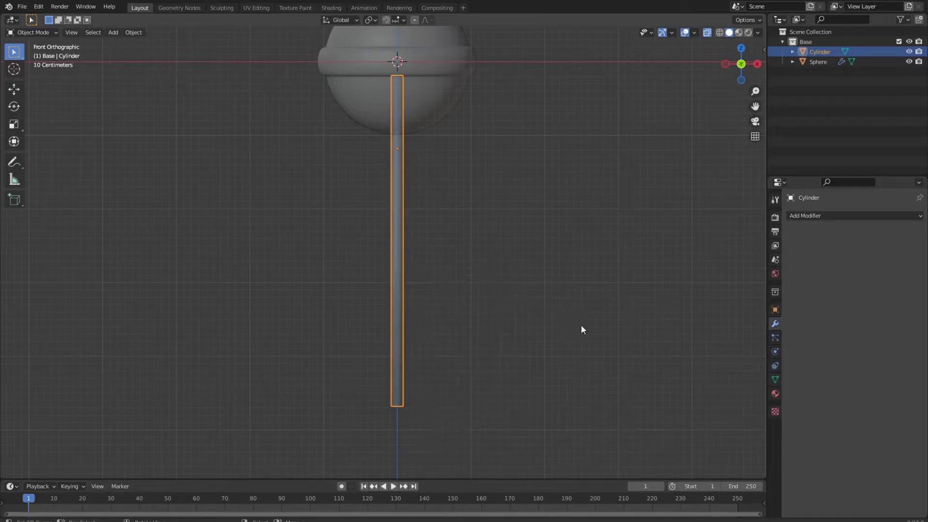
left_click(776, 379)
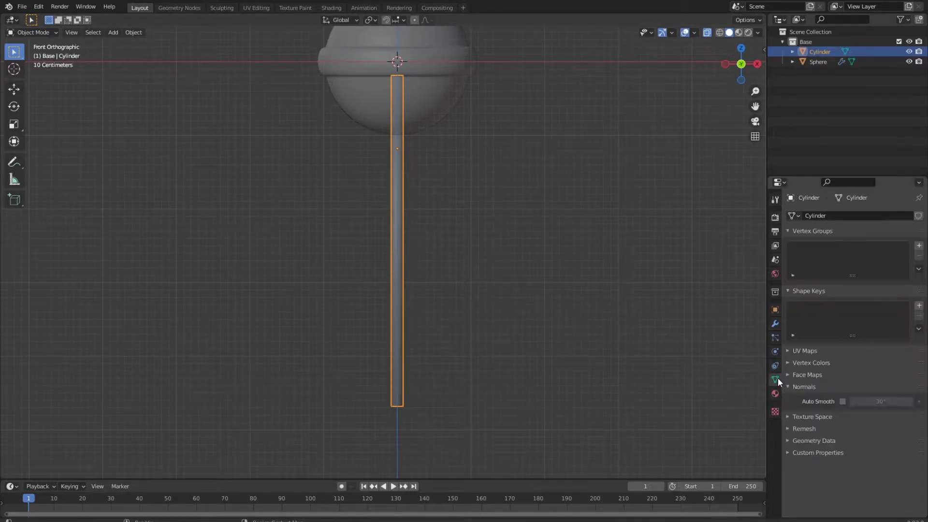
left_click(843, 401)
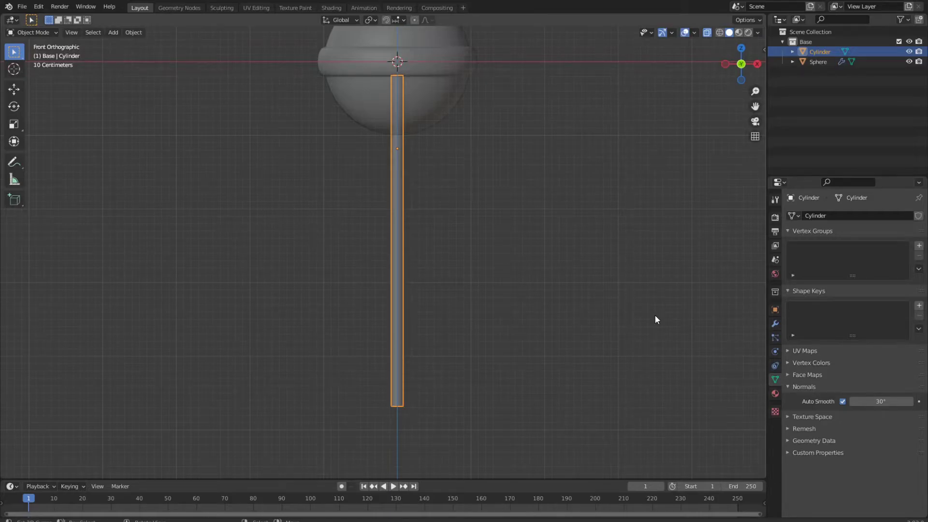
Turn off X-Ray and add a 2.3 m plain-axes empty at the candy's centre
middle_click_drag(654, 316, 652, 405, "shift")
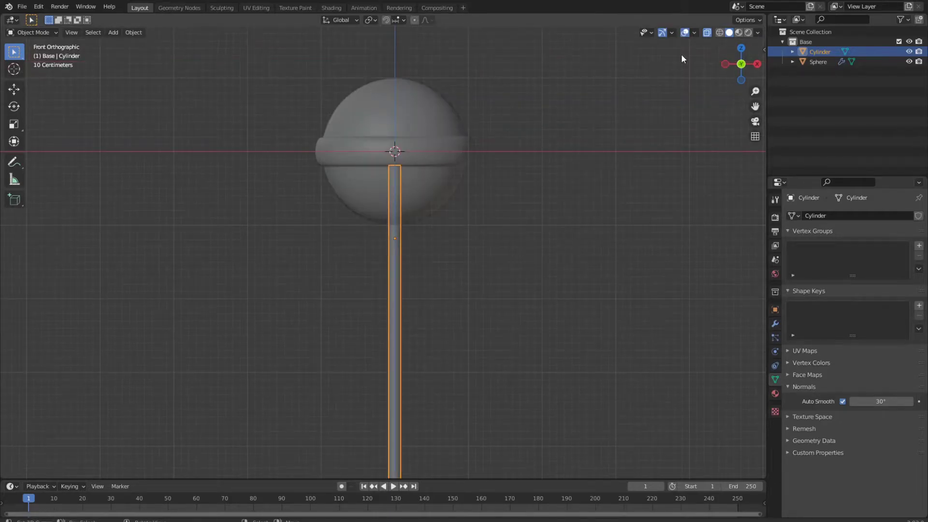
left_click(707, 32)
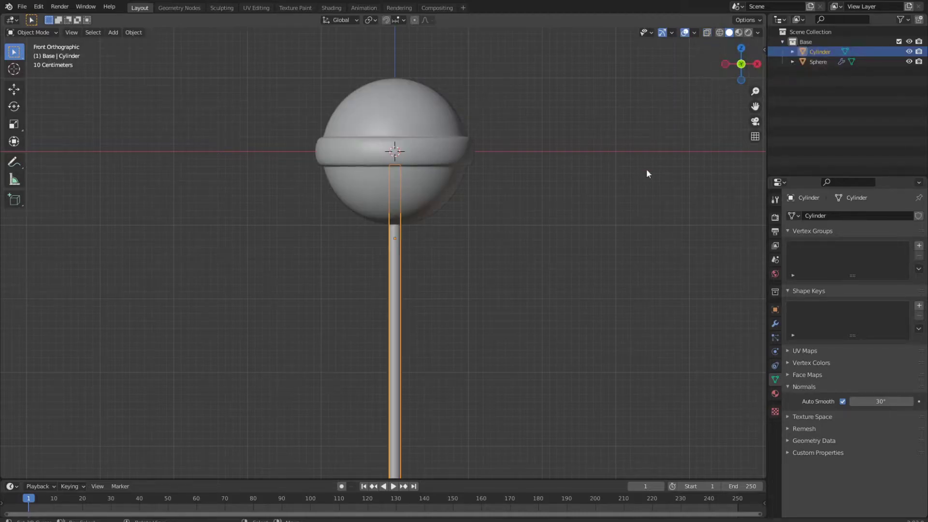
key("shift+a")
mouse_move(583, 285)
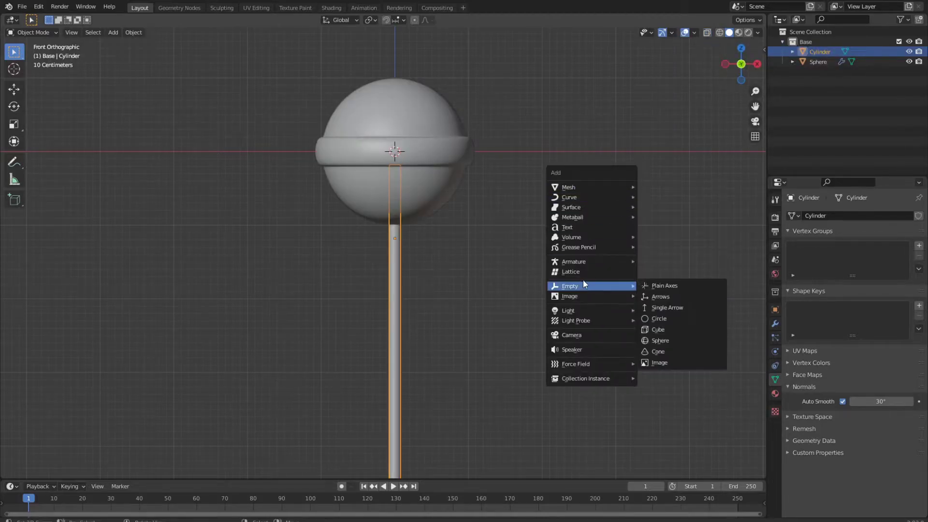
left_click(660, 285)
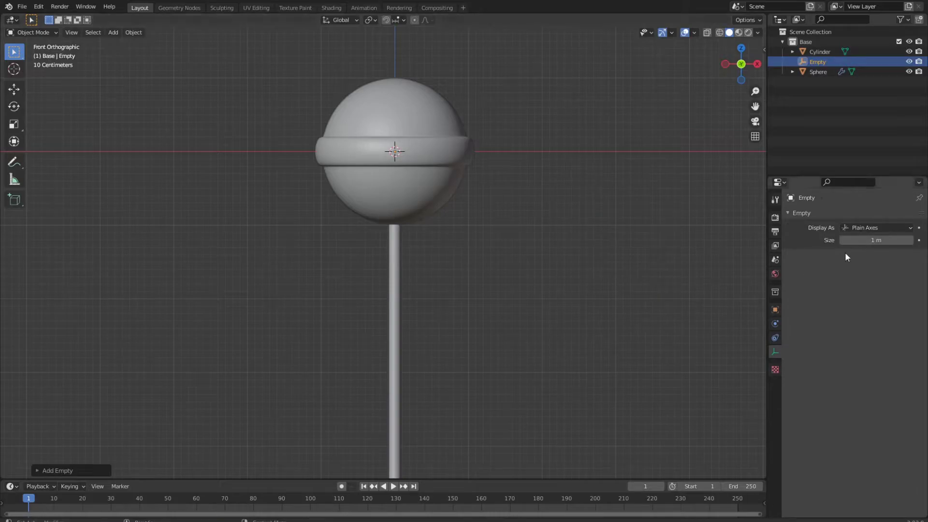
left_click_drag(851, 240, 889, 240)
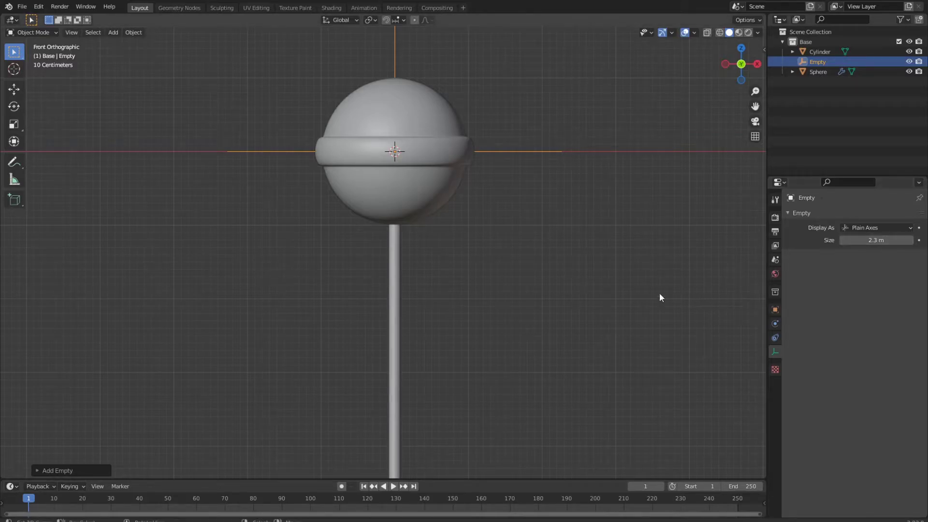
Parent the candy ball and the stick to the empty using Object parenting
left_click(429, 180)
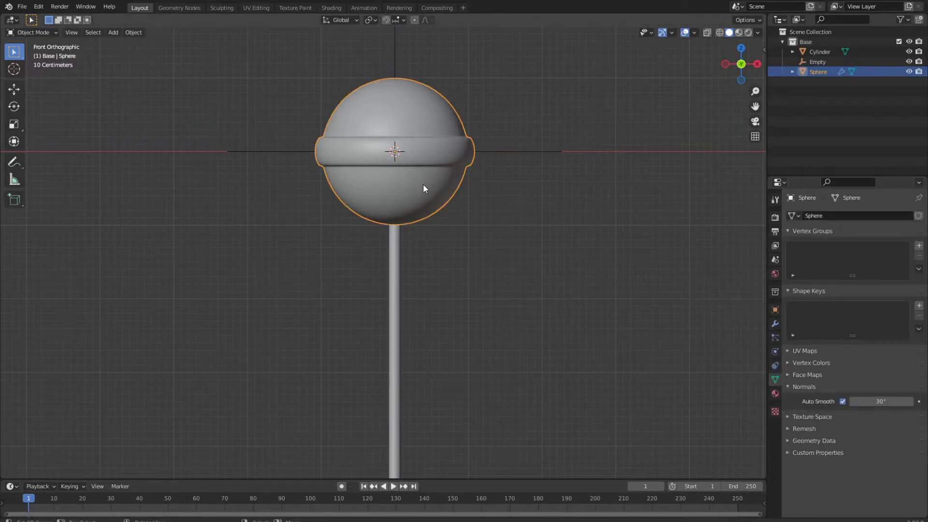
left_click(399, 247, "shift")
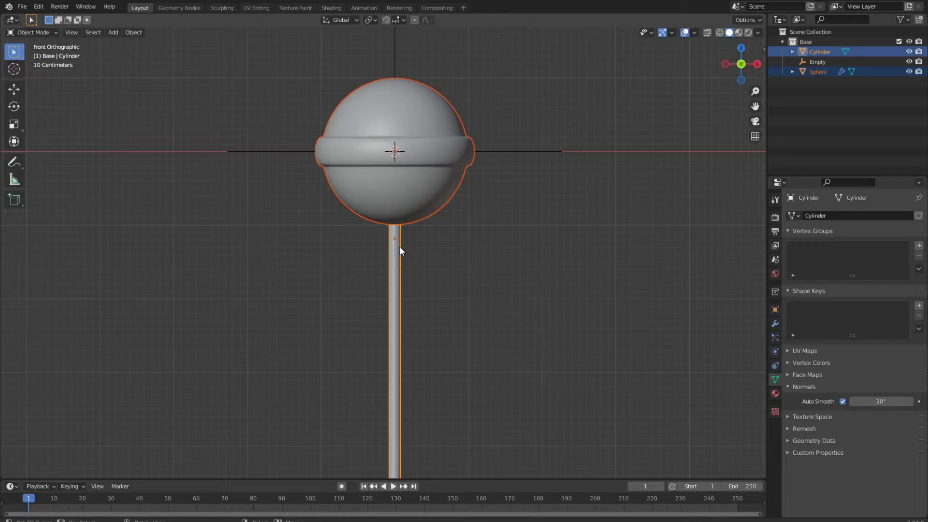
left_click(492, 152, "shift")
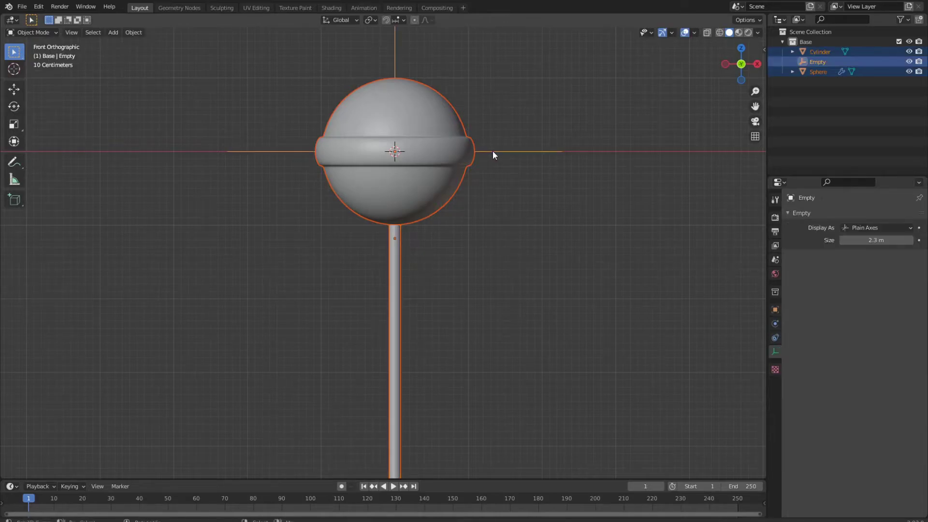
key("ctrl+p")
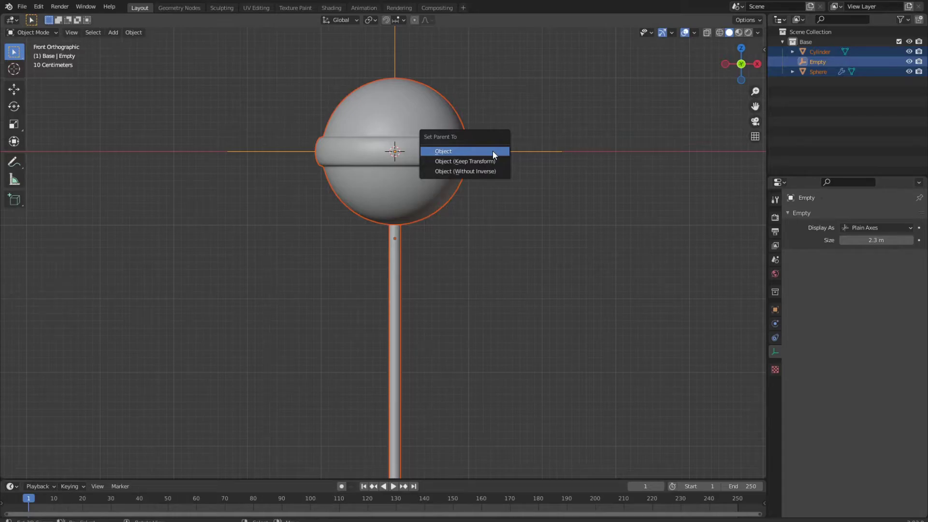
left_click(492, 151)
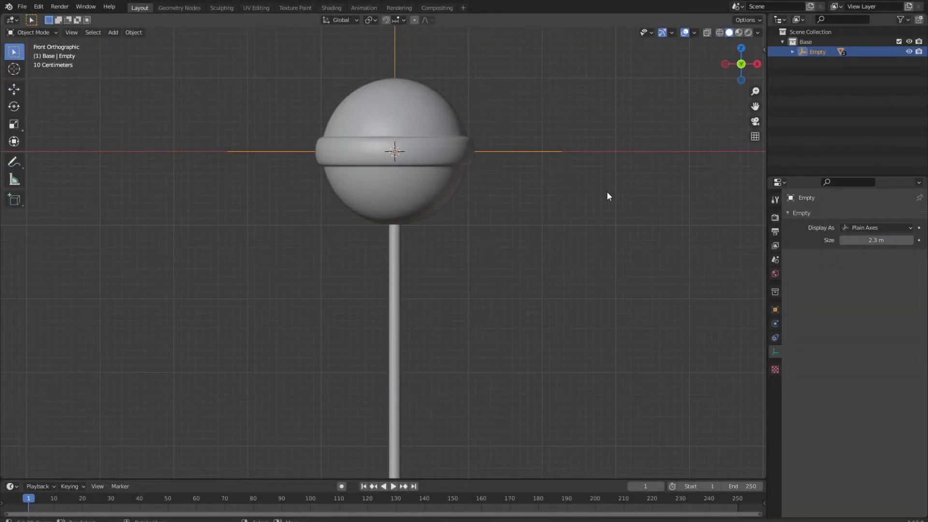
Create a new Material for the candy ball and a separate Material.001 for the stick
left_click(443, 173)
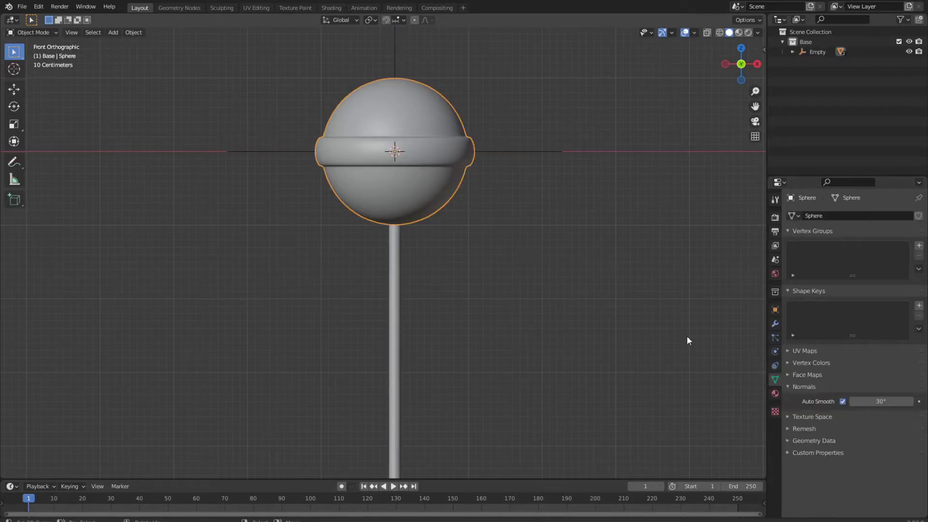
left_click(775, 392)
left_click(832, 247)
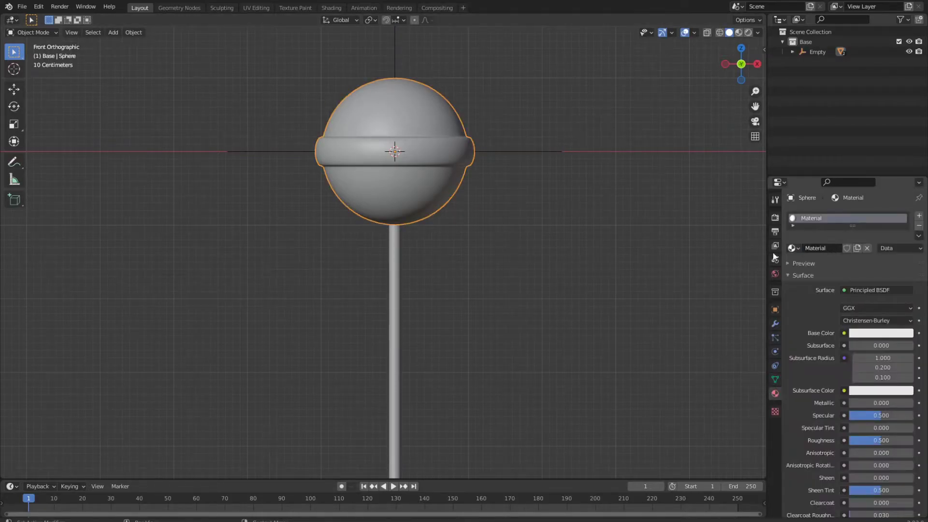
left_click(400, 252)
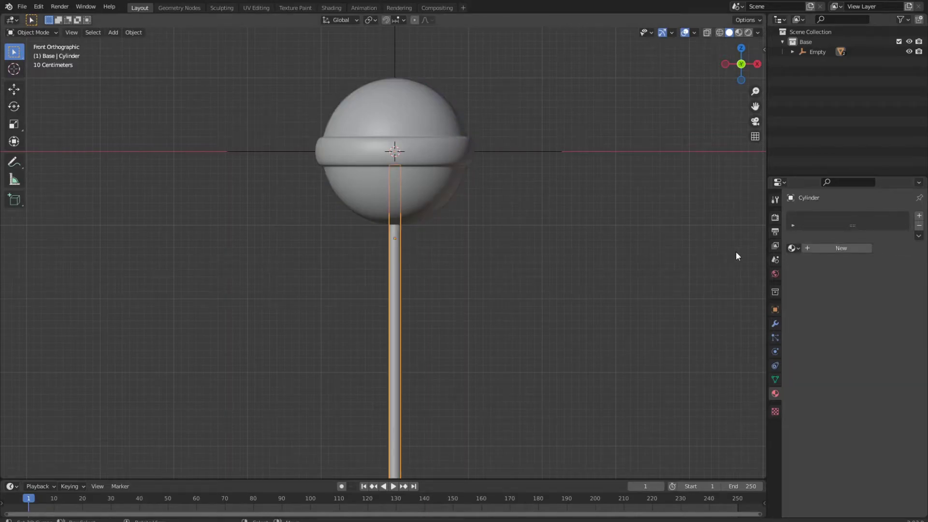
left_click(820, 248)
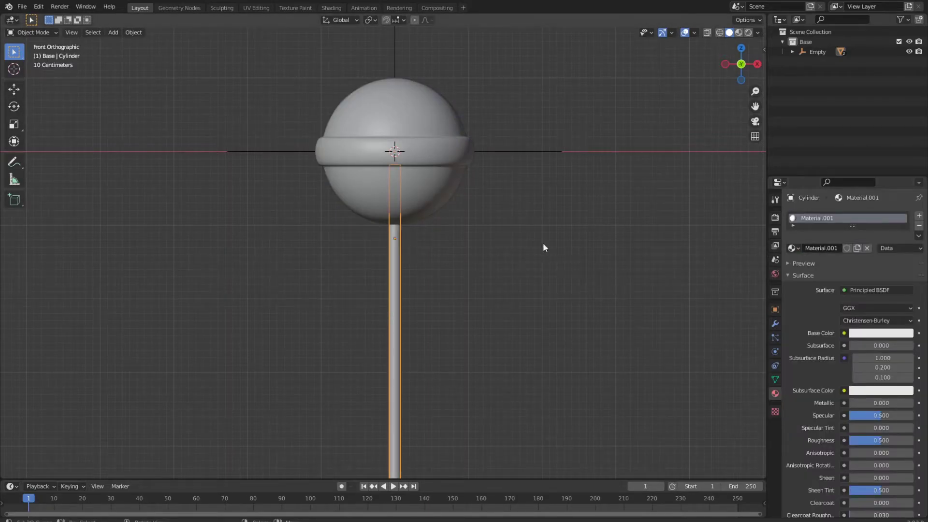
In the Shading workspace, drive the world colour with a cayley_interior_8k.hdr Environment Texture
left_click(322, 9)
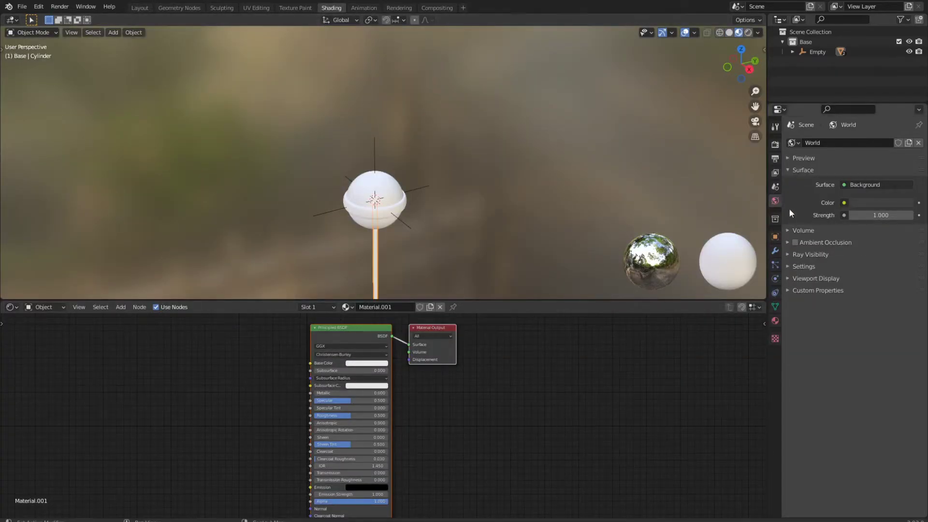
left_click(845, 202)
left_click(649, 245)
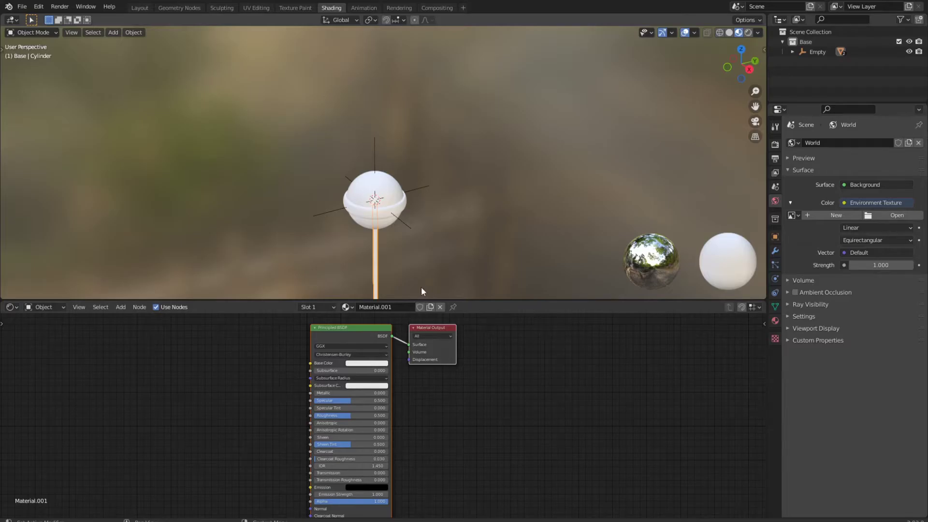
Show a Rendered preview from the front view, framing the whole lollipop and stick
left_click(747, 34)
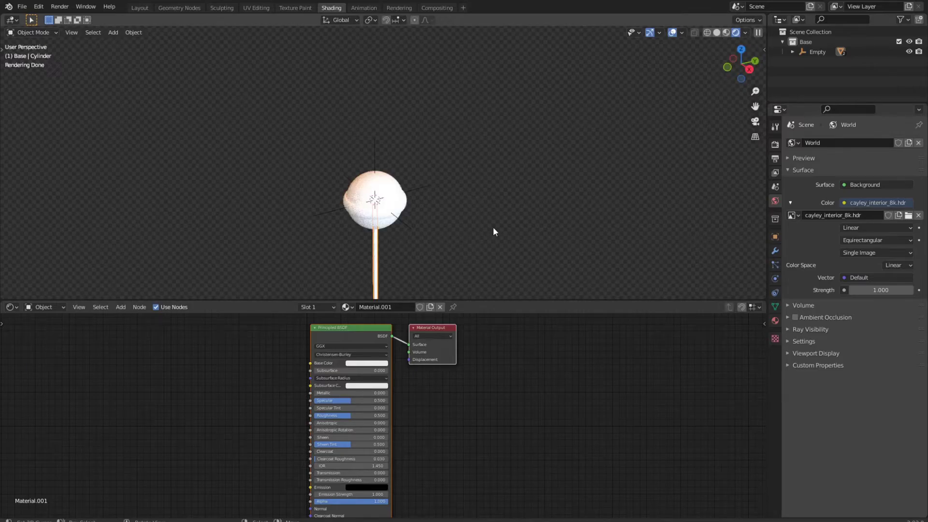
key("KP_1")
scroll(484, 225, "up", 5)
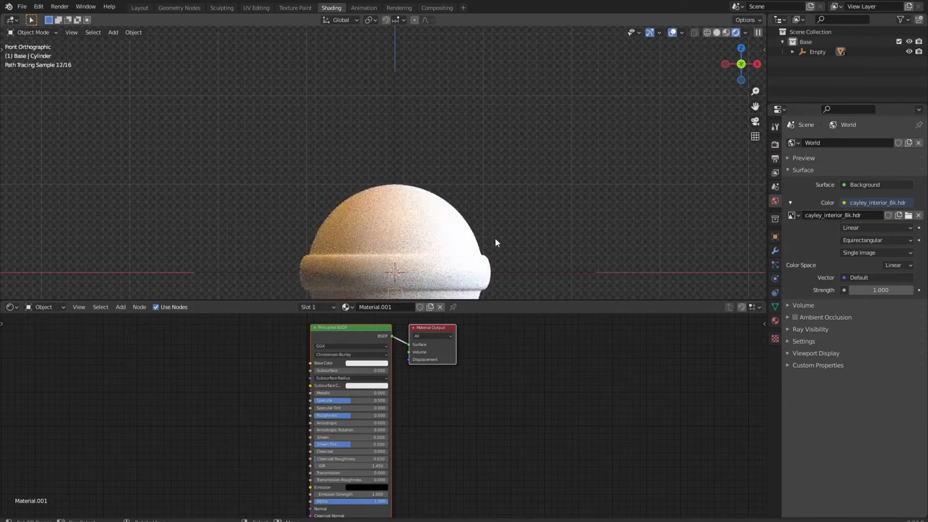
middle_click_drag(511, 248, 521, 100, "shift")
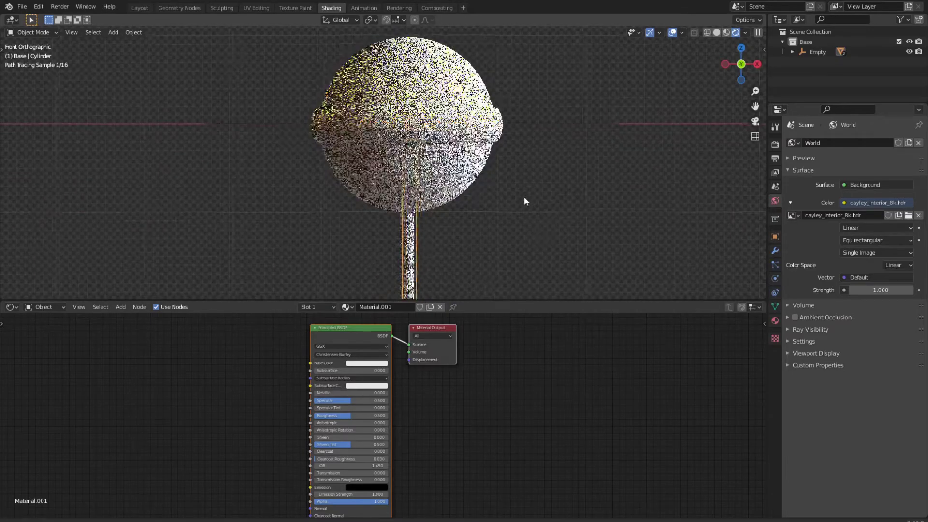
middle_click_drag(525, 201, 540, 198, "shift")
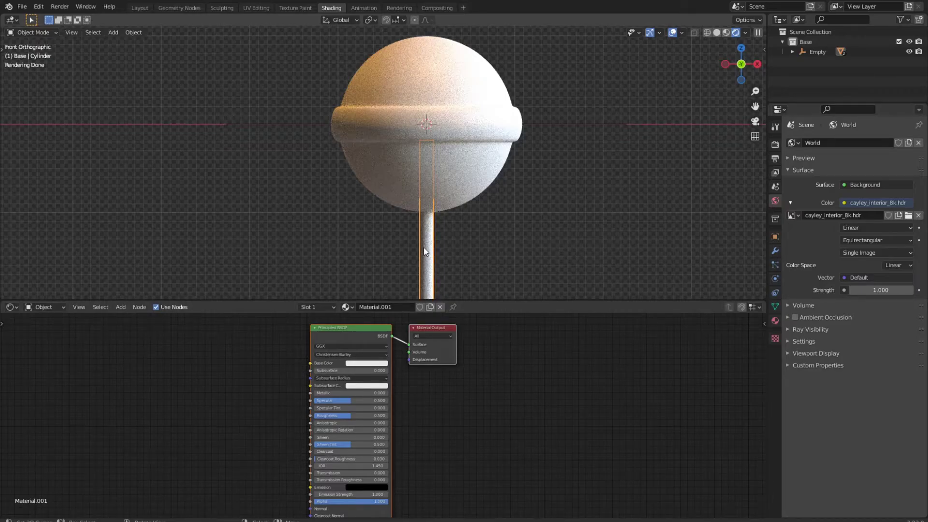
Darken the stick's white base colour slightly
middle_click_drag(468, 390, 556, 423)
scroll(571, 378, "up", 2)
left_click(489, 359)
left_click(543, 234)
left_click_drag(544, 234, 543, 240)
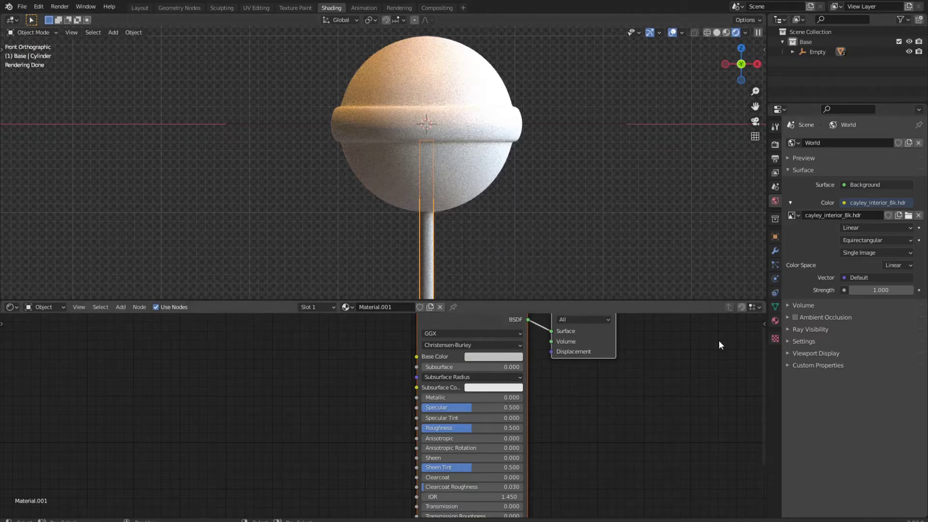
Set the stick's Specular to 0.1 and Roughness to 0.9
double_click(465, 406)
type("0.1")
key("Return")
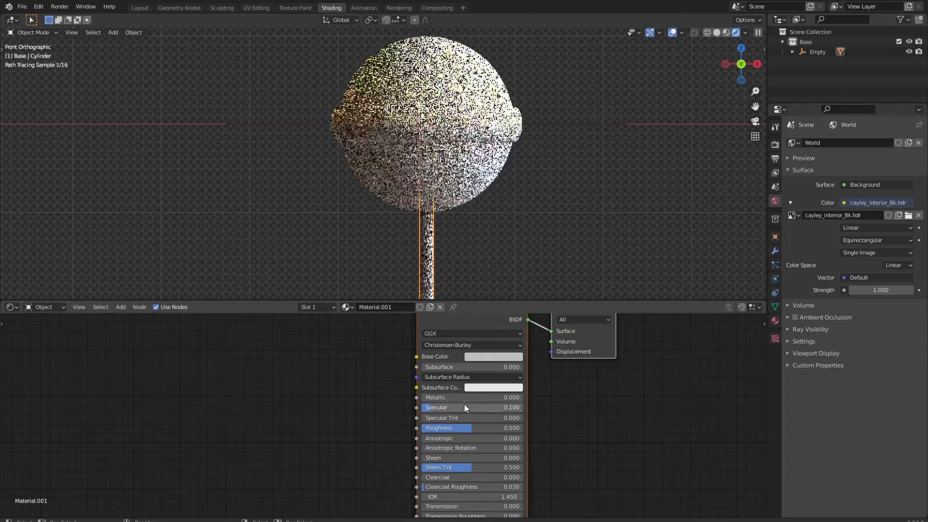
double_click(463, 428)
type("0.9")
key("Return")
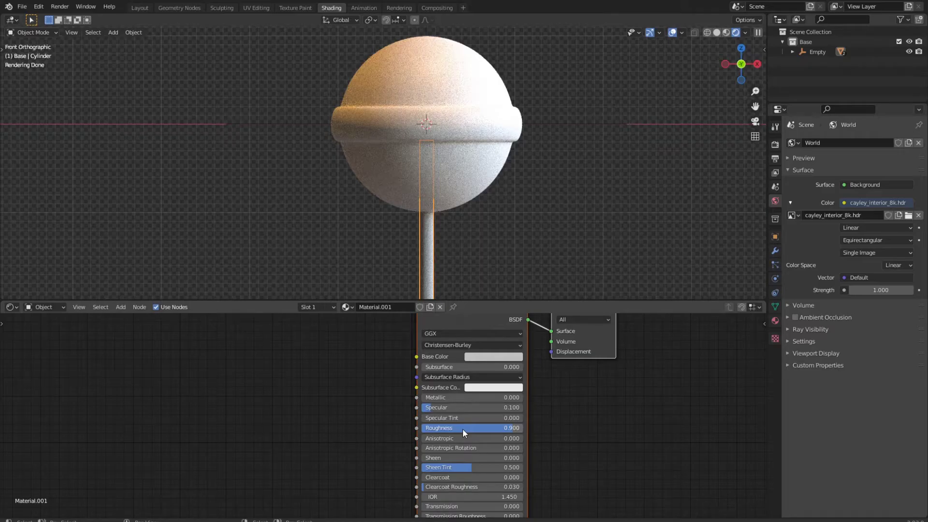
Select the candy sphere and make its base colour red
left_click(465, 178)
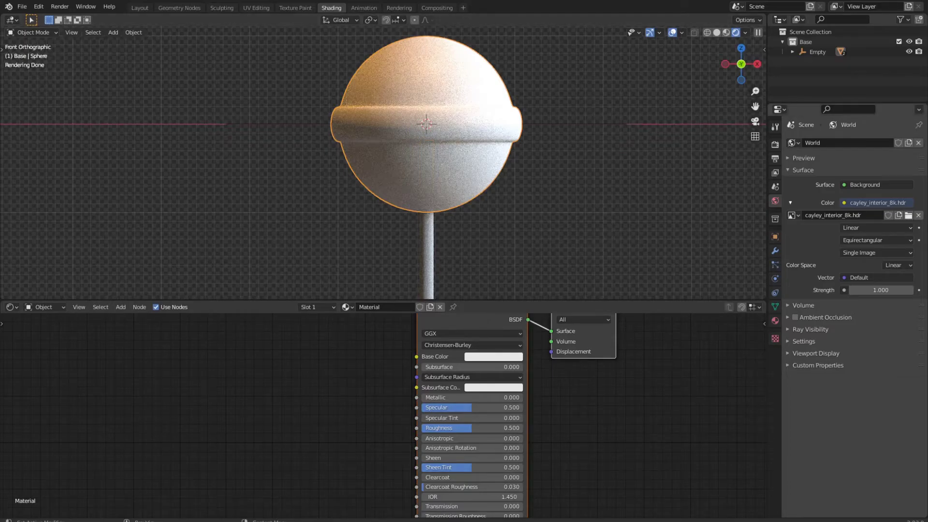
left_click(510, 358)
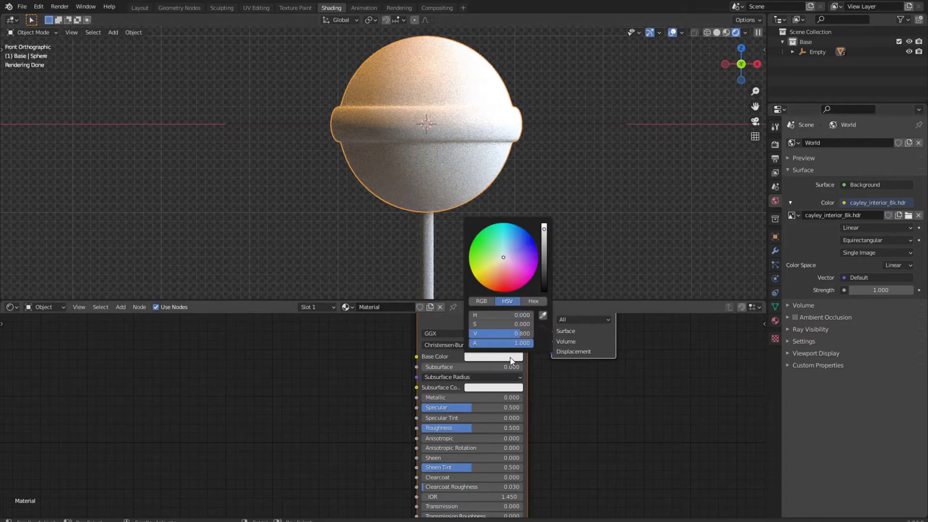
left_click(504, 283)
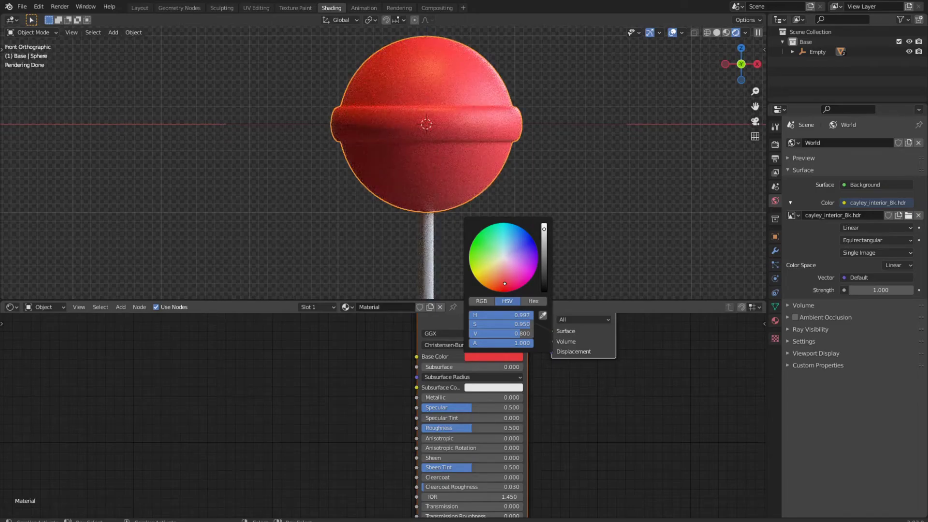
Set the candy's Specular to 0.7 and Roughness to 0.4
left_click(495, 407)
type("0.7")
key("Return")
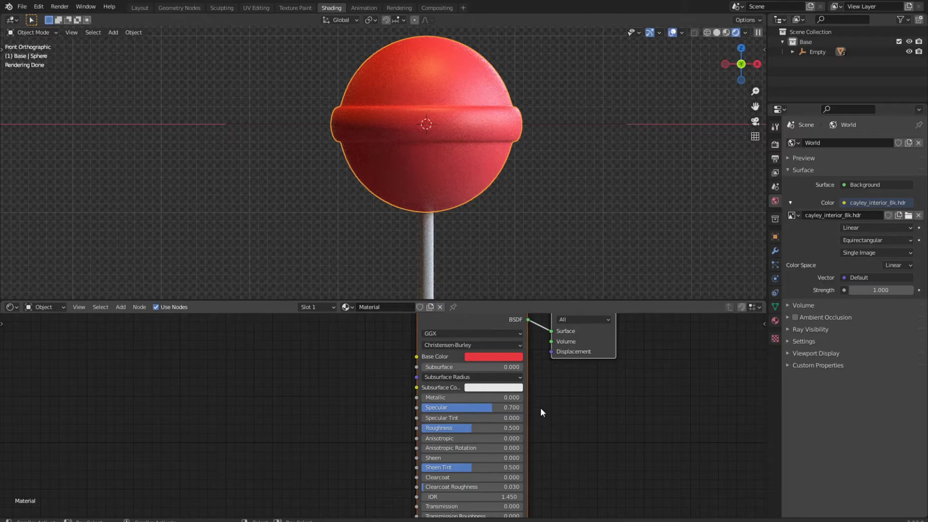
left_click(501, 429)
key("BackSpace")
type("0.4")
key("Return")
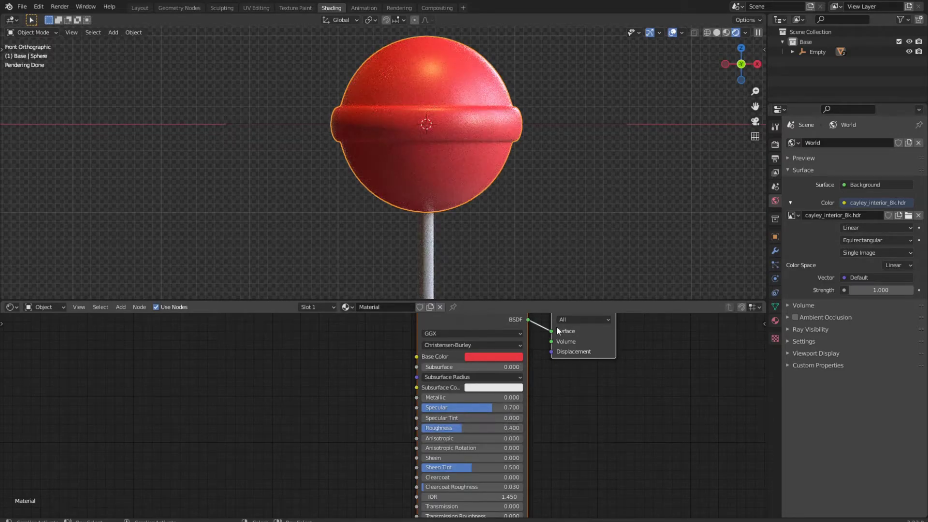
Spread the nodes apart and insert a Mix Shader between Principled BSDF and Material Output
middle_click_drag(548, 363, 554, 414)
left_click_drag(497, 361, 228, 364)
left_click_drag(582, 361, 692, 360)
key("shift+a")
mouse_move(399, 409)
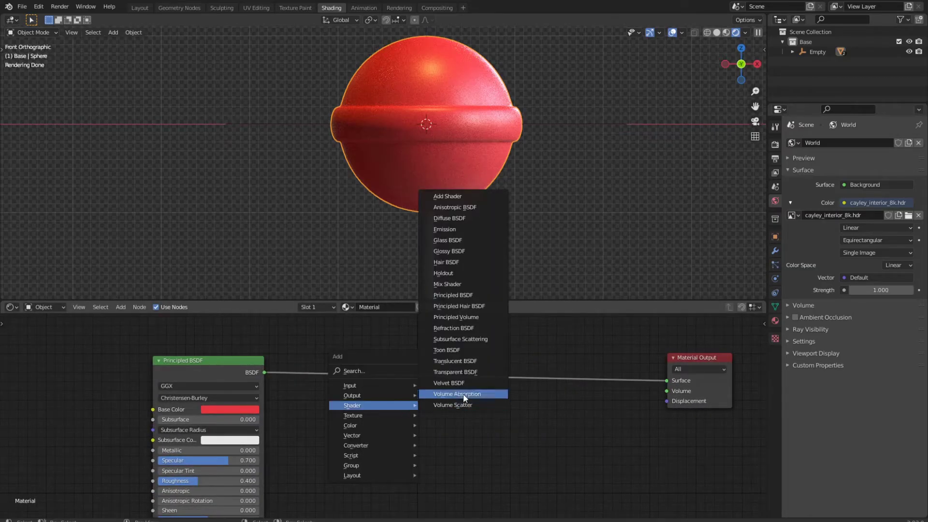
left_click(448, 285)
left_click(570, 355)
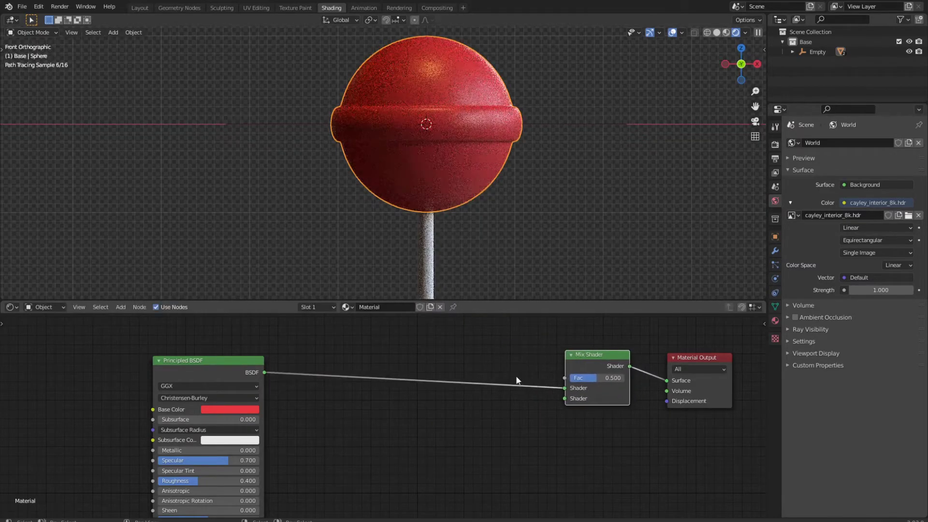
Add a Translucent BSDF connected to the Mix Shader's second shader input
key("shift+a")
mouse_move(396, 389)
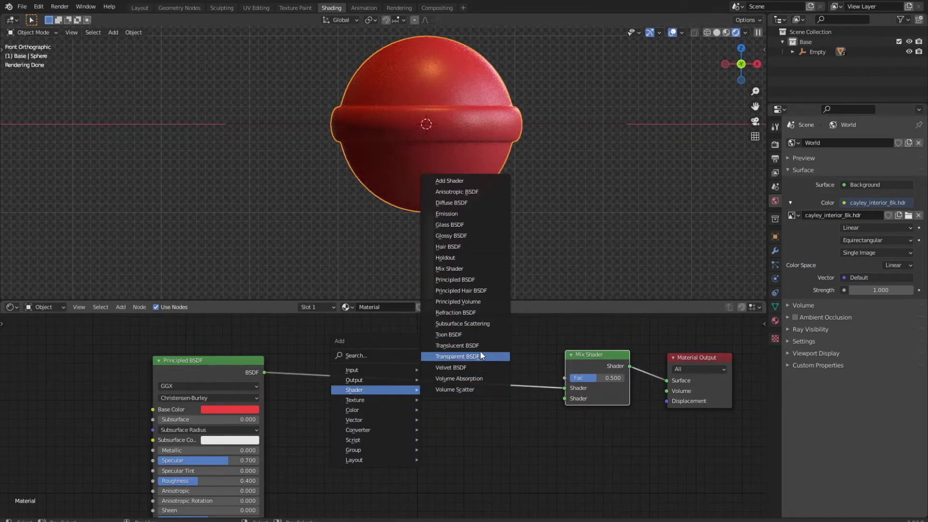
left_click(478, 346)
left_click(387, 407)
left_click_drag(452, 423, 565, 398)
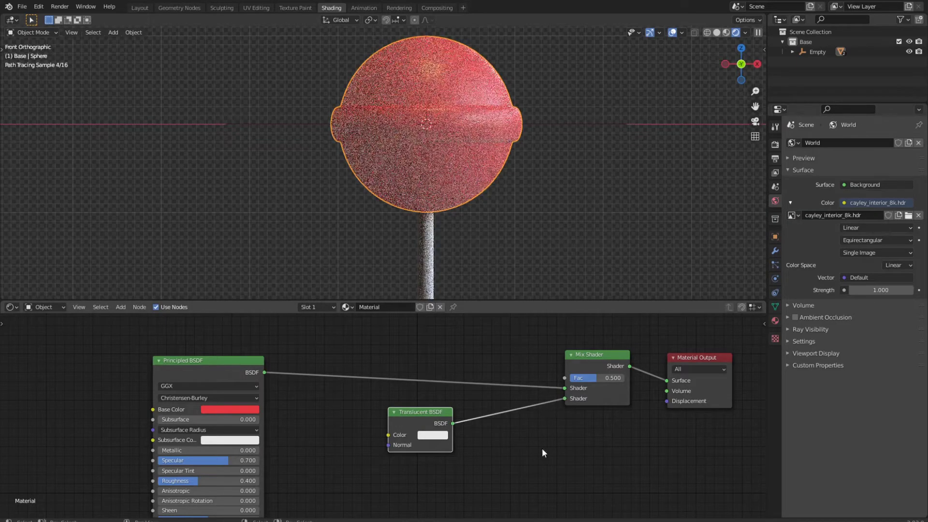
Colour the Translucent BSDF with the candy's red, lightened to a pale pinkish red
left_click(435, 435)
left_click(495, 393)
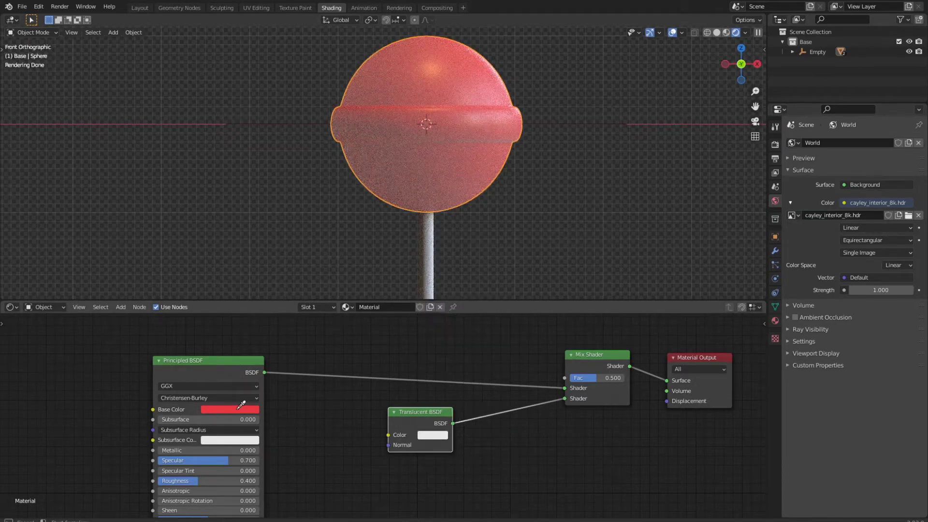
left_click(240, 405)
left_click(433, 435)
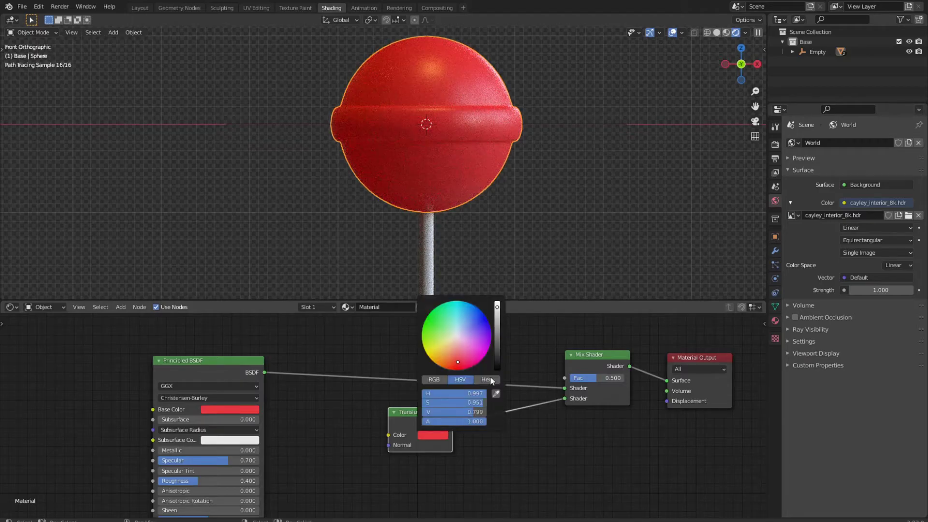
left_click(498, 313)
left_click(456, 351)
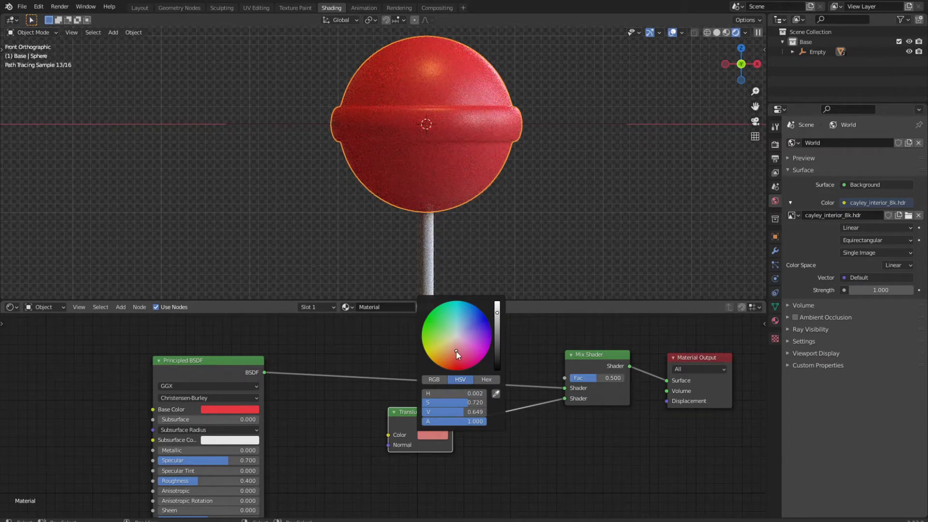
left_click(601, 379)
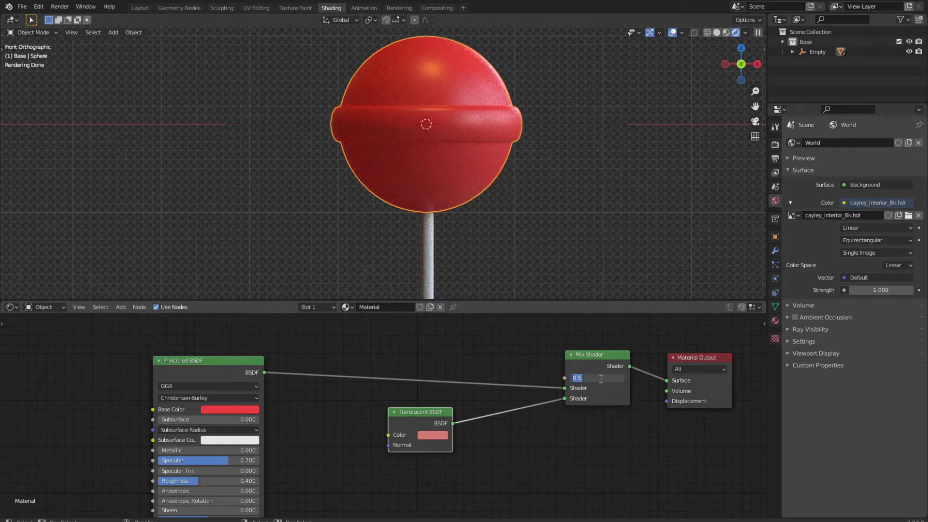
Enter a Mix Shader Fac of 0.6, test a stronger translucent mix, then undo back to 0.6
key("BackSpace")
key("Return")
scroll(415, 203, "up", 2)
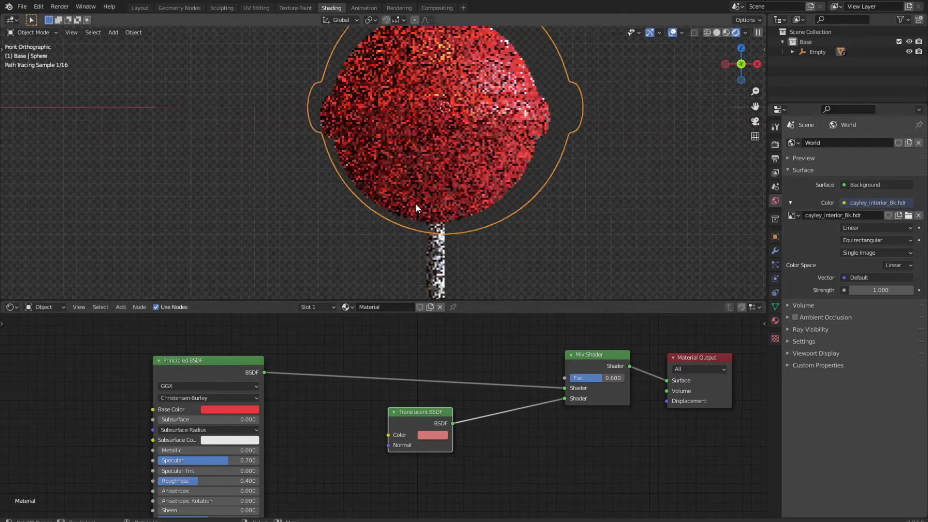
scroll(416, 205, "up", 2)
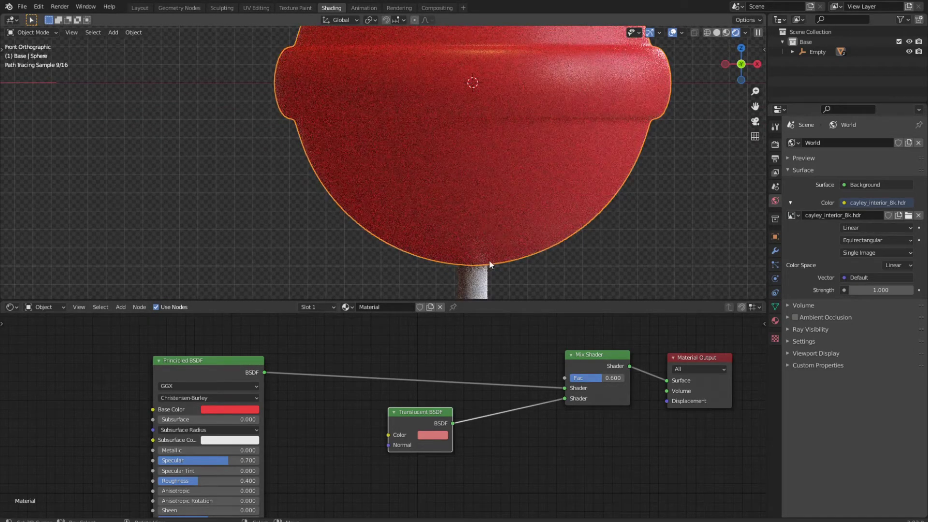
left_click_drag(596, 377, 572, 378)
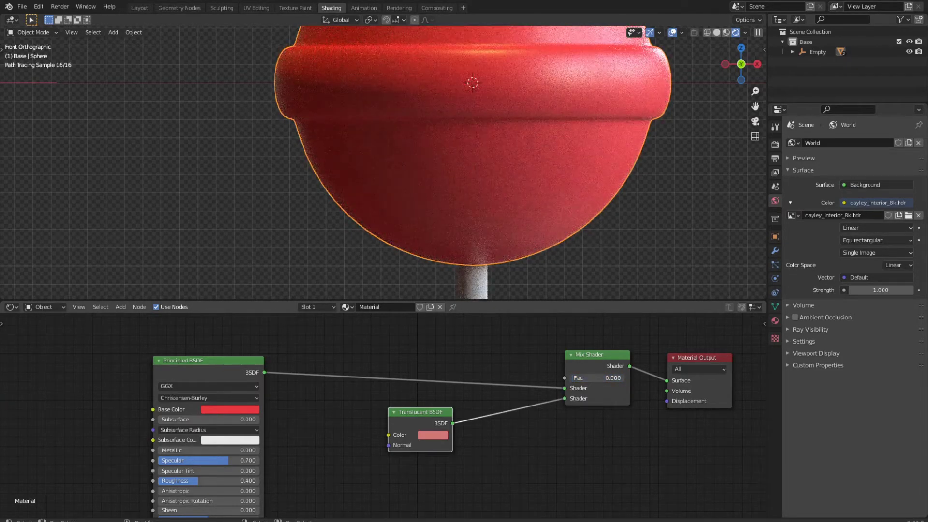
key("ctrl+z")
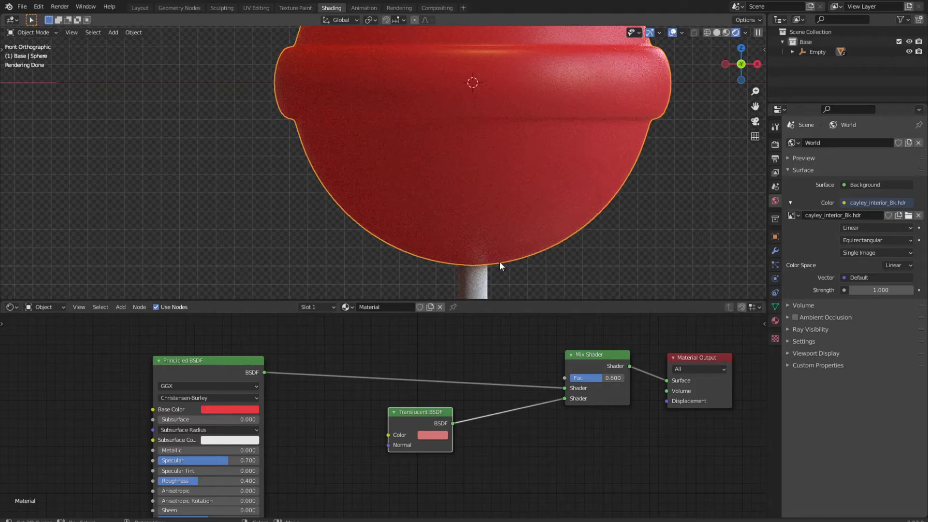
Rearrange the nodes and set the lower Mix Shader's Fac to 0.5
left_click_drag(421, 412, 358, 448)
left_click_drag(603, 361, 500, 422)
middle_click_drag(560, 442, 588, 419)
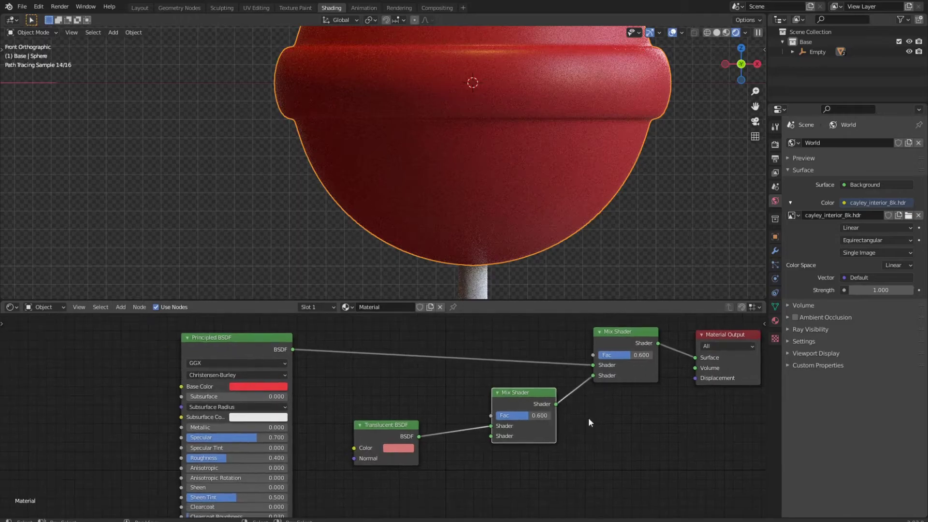
left_click(519, 414)
type("0.5")
key("Return")
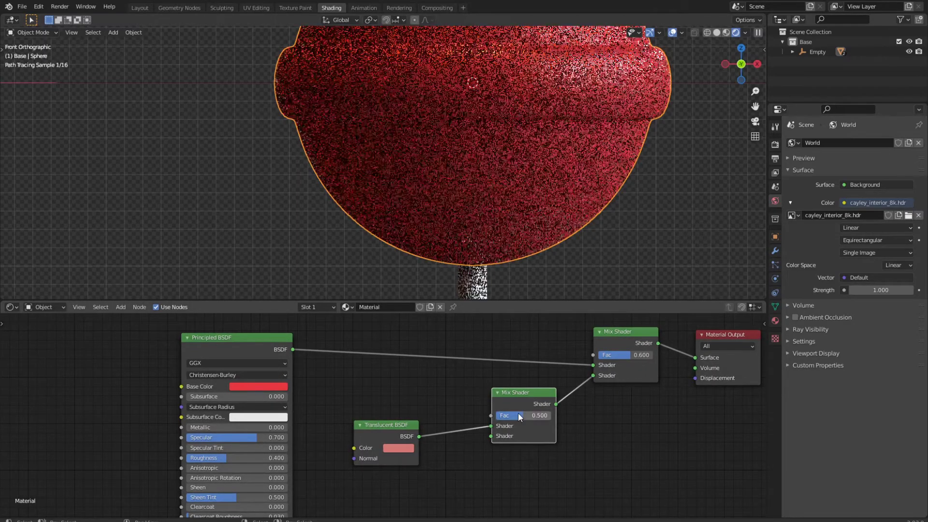
Add a Transparent BSDF node placed beneath the Translucent BSDF
left_click_drag(535, 396, 538, 394)
key("shift+a")
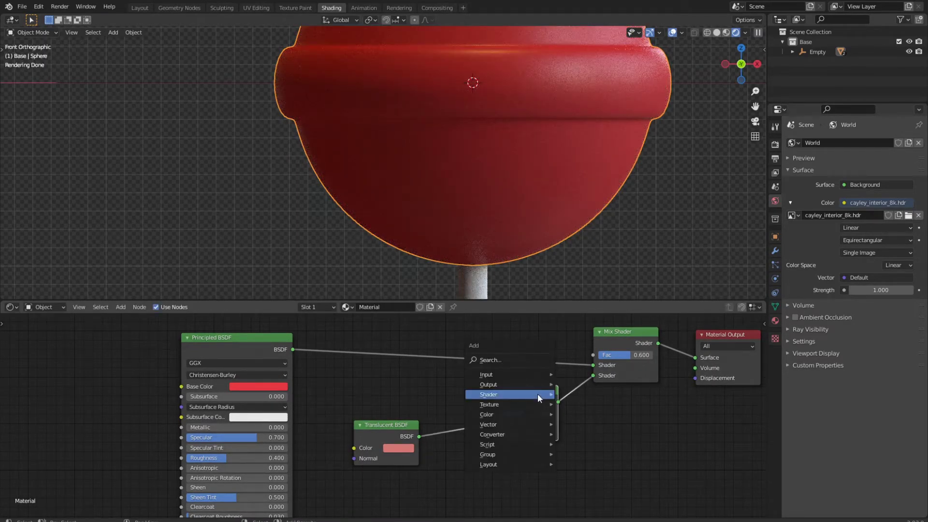
mouse_move(537, 393)
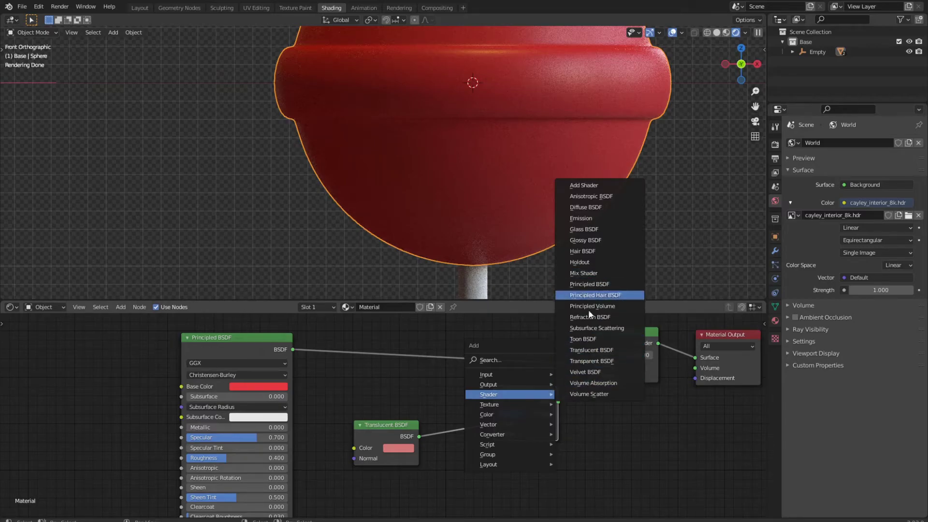
left_click(602, 361)
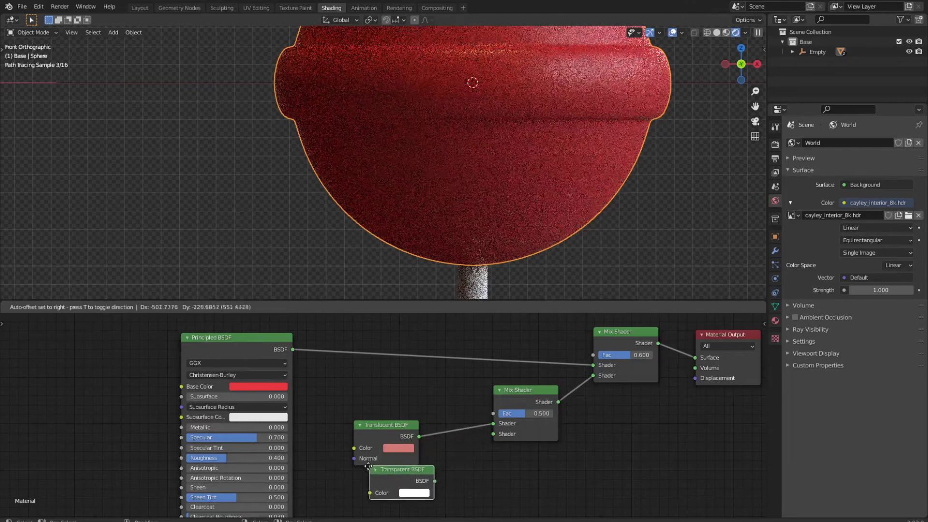
left_click(356, 474)
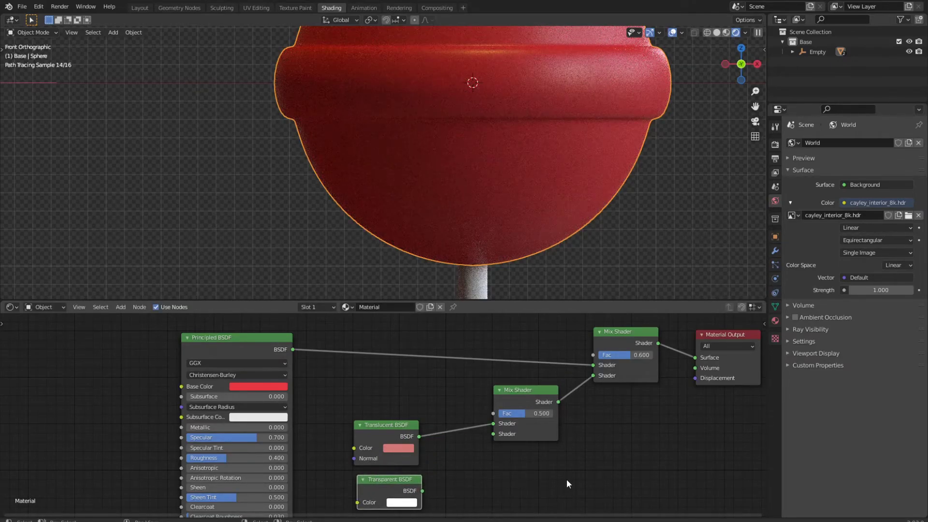
middle_click_drag(566, 479, 543, 434)
left_click_drag(381, 442, 375, 443)
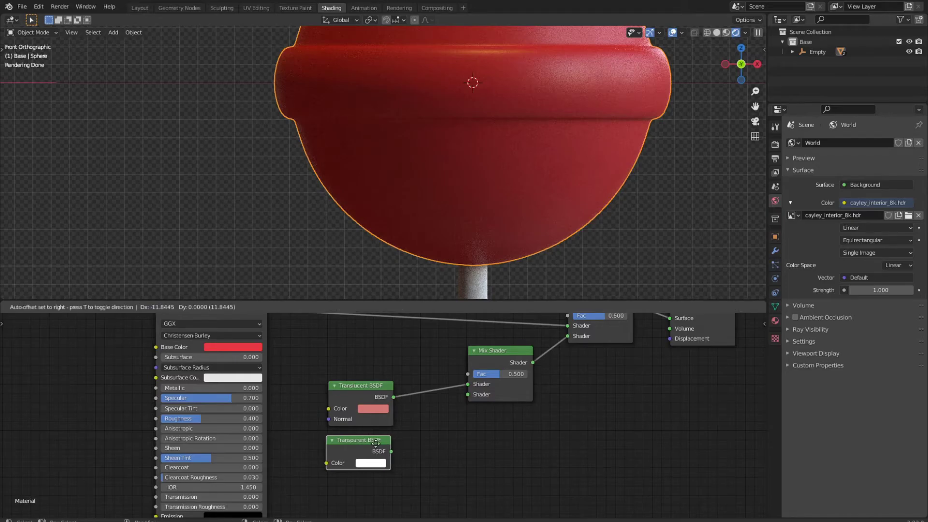
left_click(373, 408)
Give the Transparent BSDF the Translucent's pink and link it into the lower mix's second shader
left_click(433, 425)
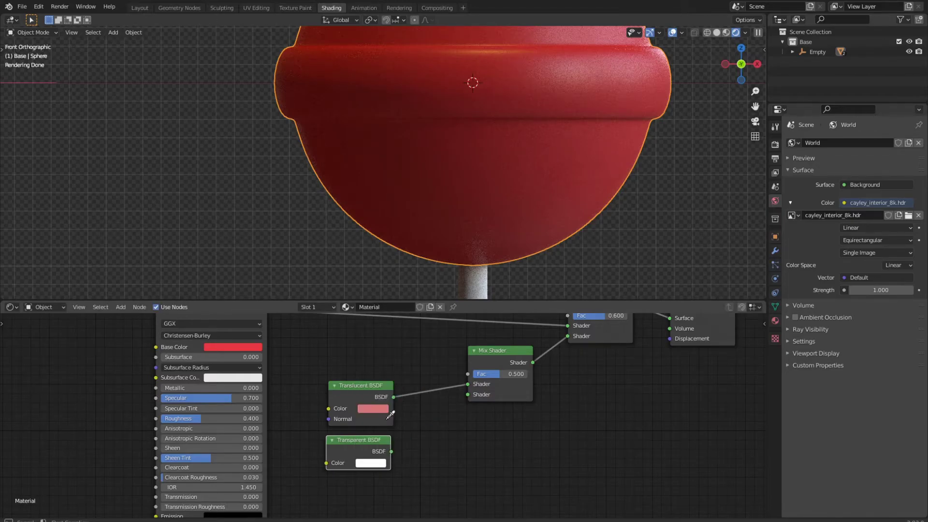
left_click(379, 410)
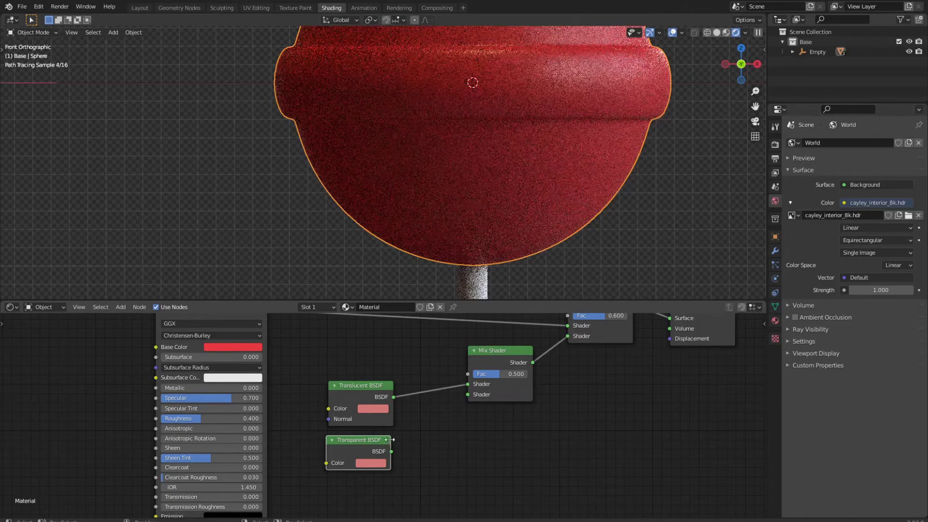
left_click_drag(391, 451, 466, 395)
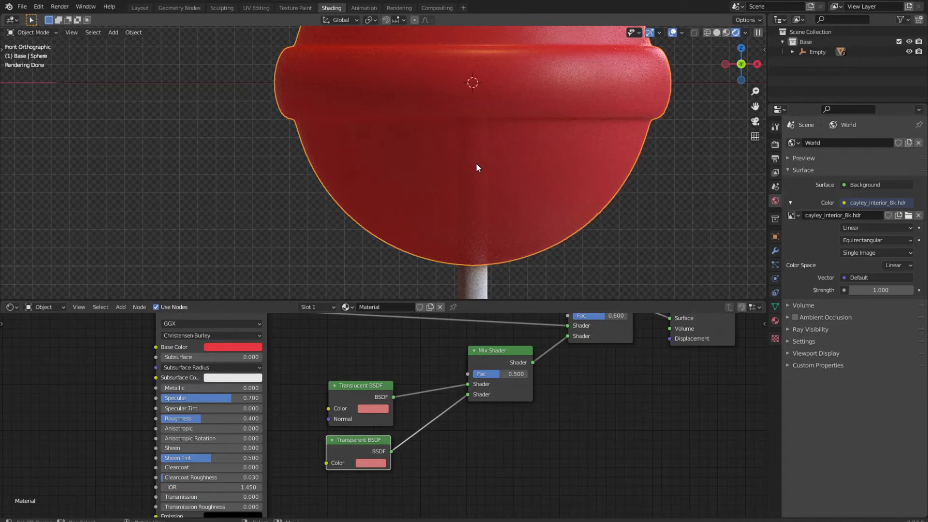
Zoom out to see the whole red, slightly translucent lollipop on its pale stick
scroll(477, 163, "down", 3)
scroll(592, 159, "down", 1)
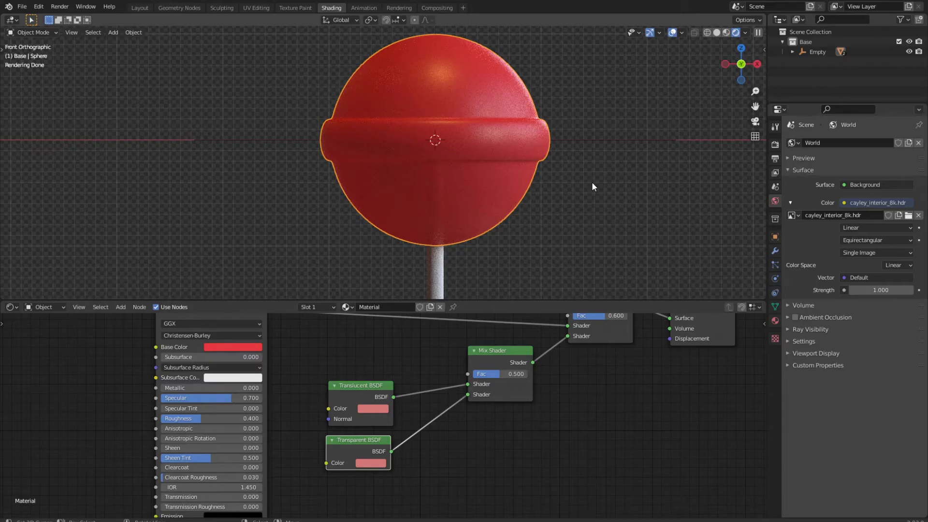
Add a Noise Texture previewed directly on the sphere, with Detail raised to 16
left_click_drag(591, 300, 592, 247)
middle_click_drag(353, 342, 664, 379)
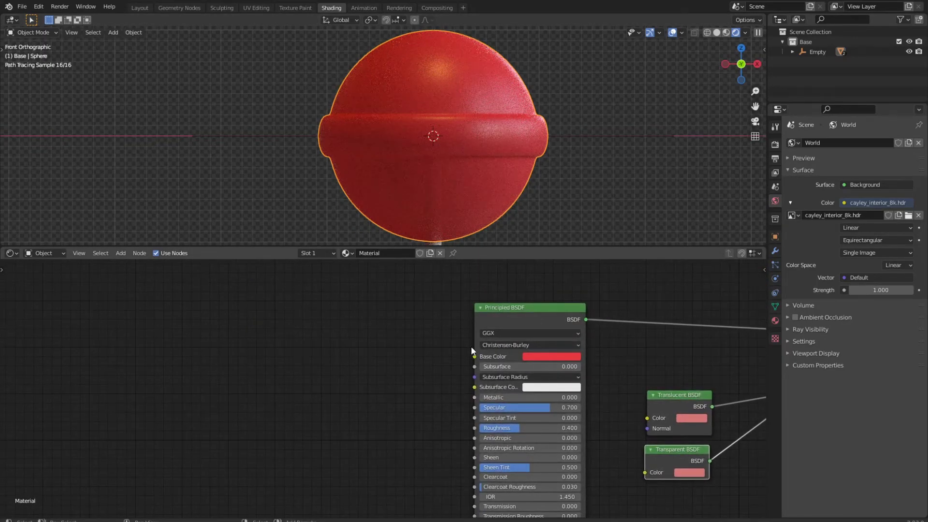
key("shift+a")
mouse_move(468, 346)
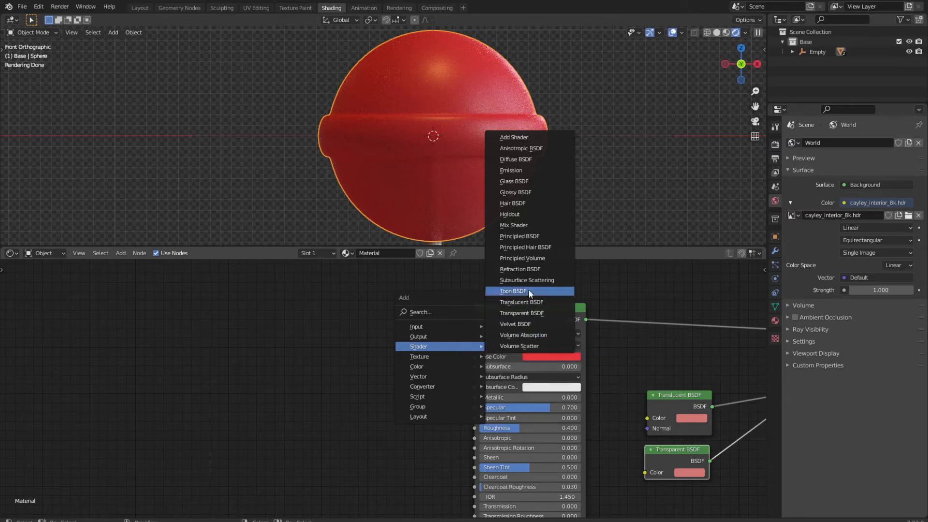
mouse_move(437, 355)
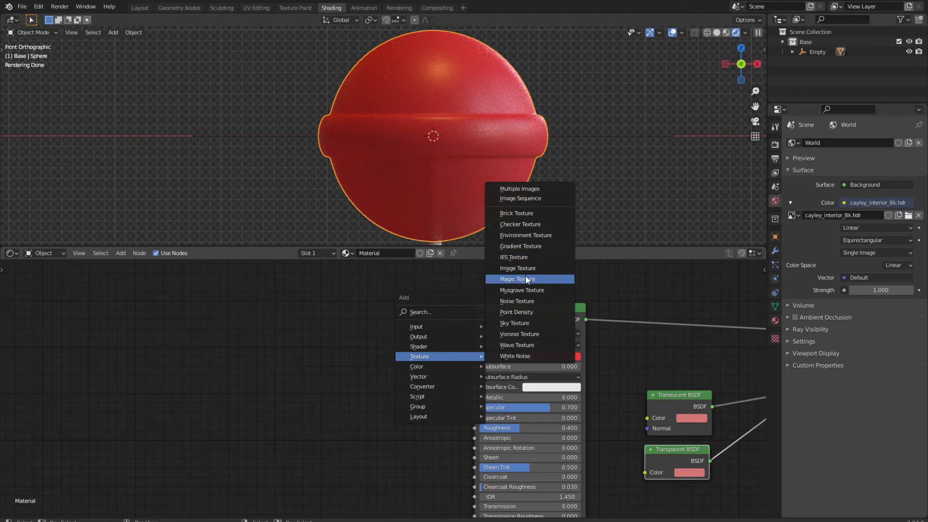
left_click(524, 299)
left_click(270, 347)
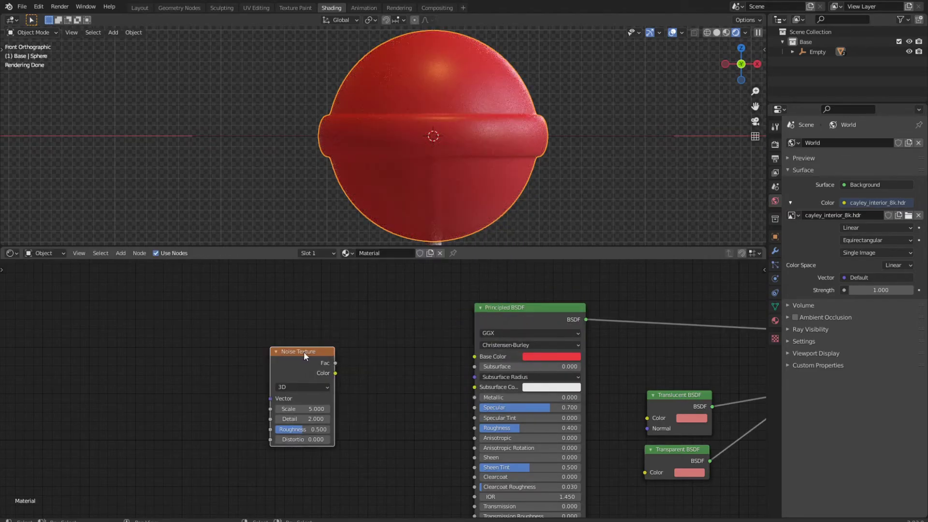
left_click(303, 351, "ctrl+shift")
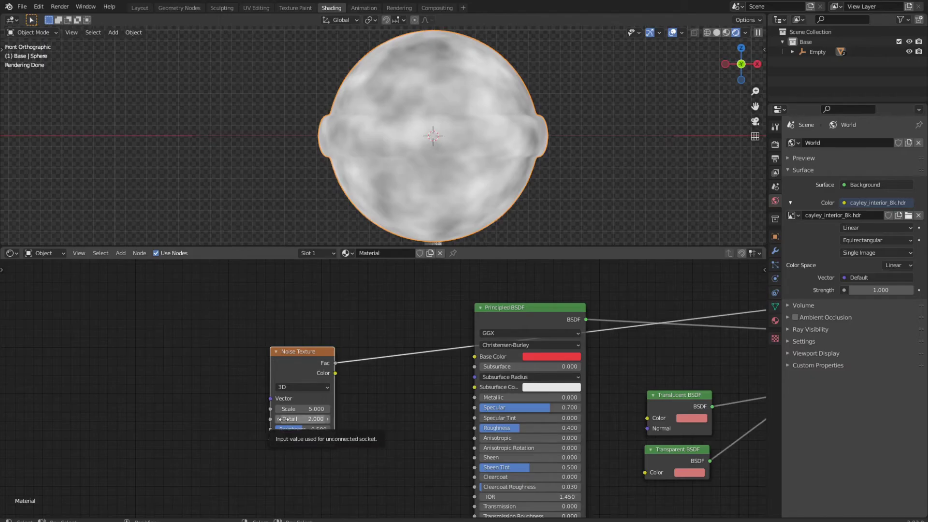
left_click_drag(284, 419, 319, 419)
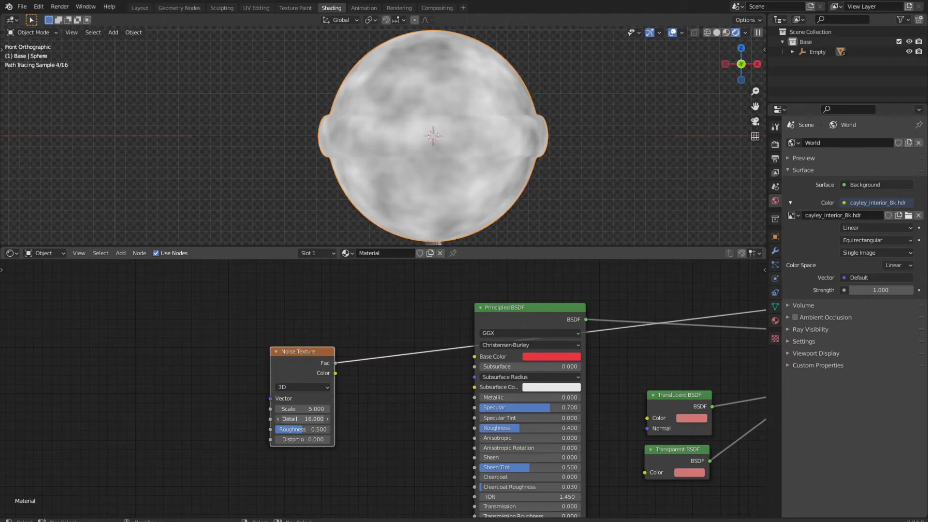
Insert a ColorRamp into the noise preview link and move its black stop to 0.236
left_click_drag(321, 352, 154, 345)
key("shift+a")
mouse_move(139, 356)
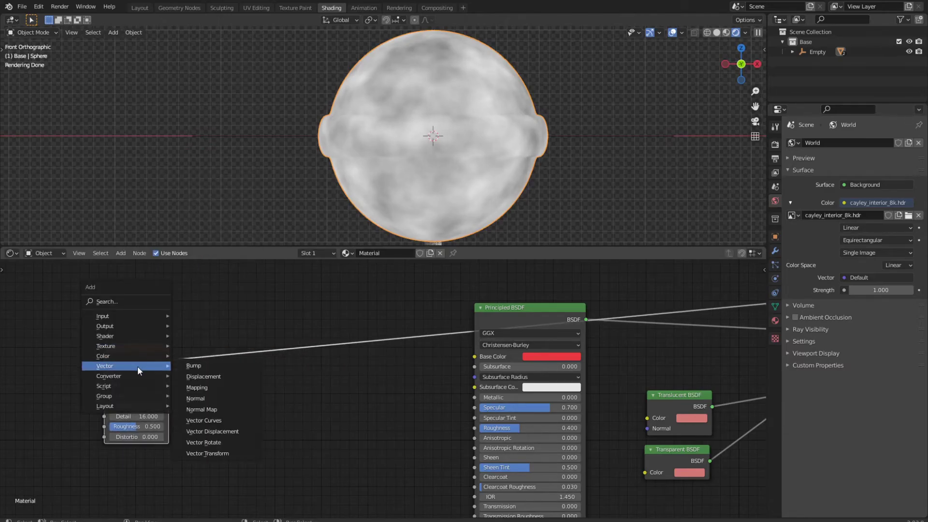
mouse_move(133, 376)
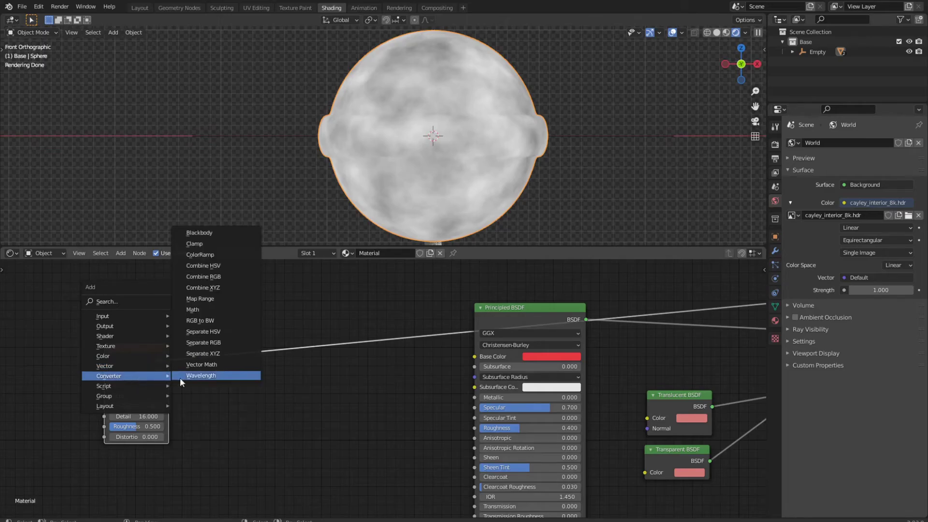
left_click(209, 256)
left_click(242, 299)
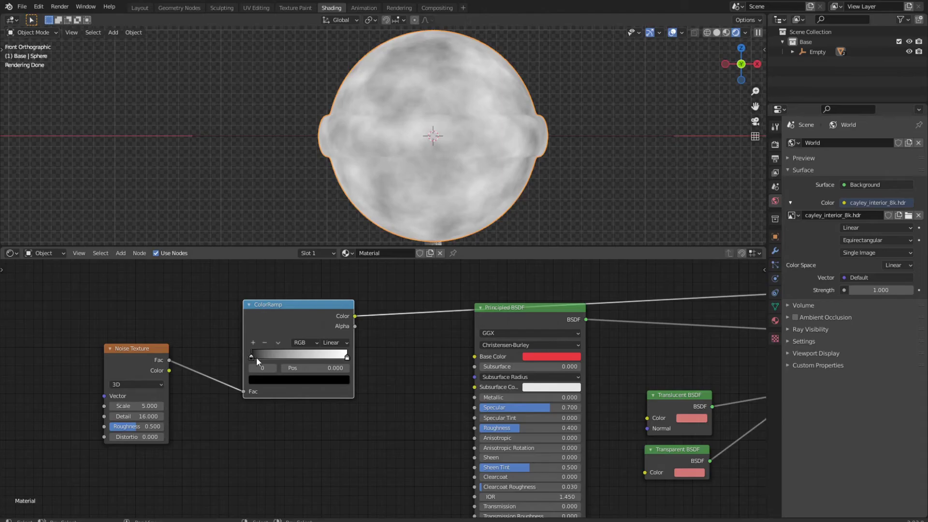
left_click_drag(251, 357, 274, 357)
left_click_drag(290, 314, 243, 301)
key("shift+a")
mouse_move(239, 306)
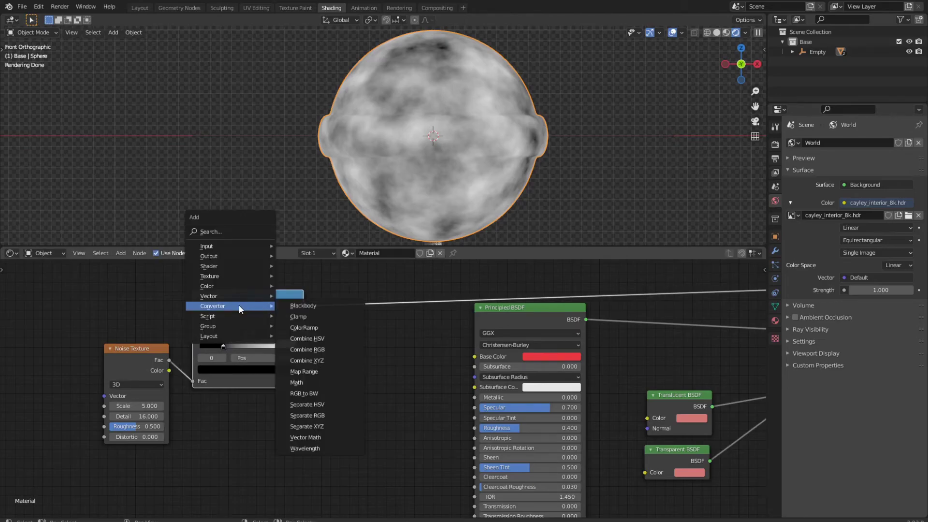
Add a Bump node with the ColorRamp Color feeding its Height, and shift the noise and ramp nodes down-left
left_click(295, 296)
left_click_drag(304, 306, 344, 420)
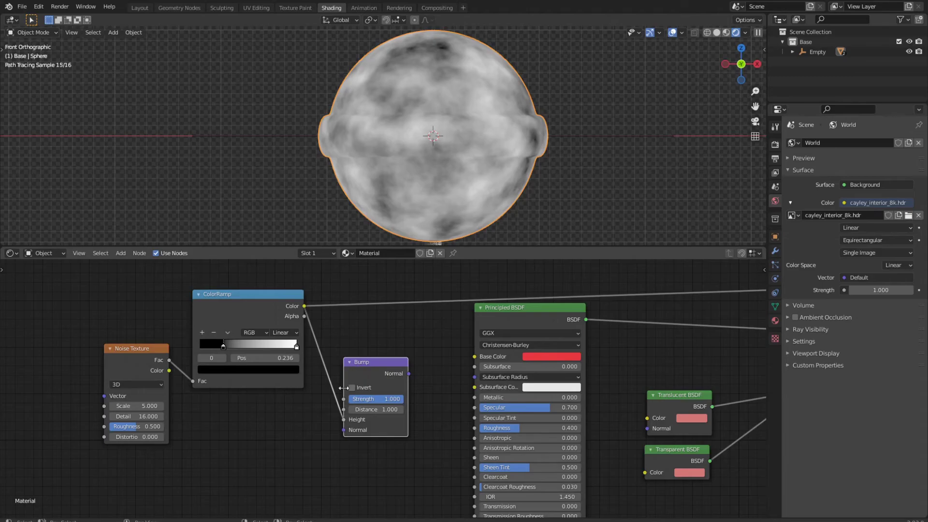
left_click(217, 301)
left_click(157, 359, "shift")
left_click_drag(157, 359, 129, 427)
Move the noise, ramp and Bump nodes aside and reconnect the final Mix Shader to the Material Output
middle_click_drag(323, 469, 354, 398)
left_click(402, 301, "shift")
left_click_drag(402, 300, 508, 484)
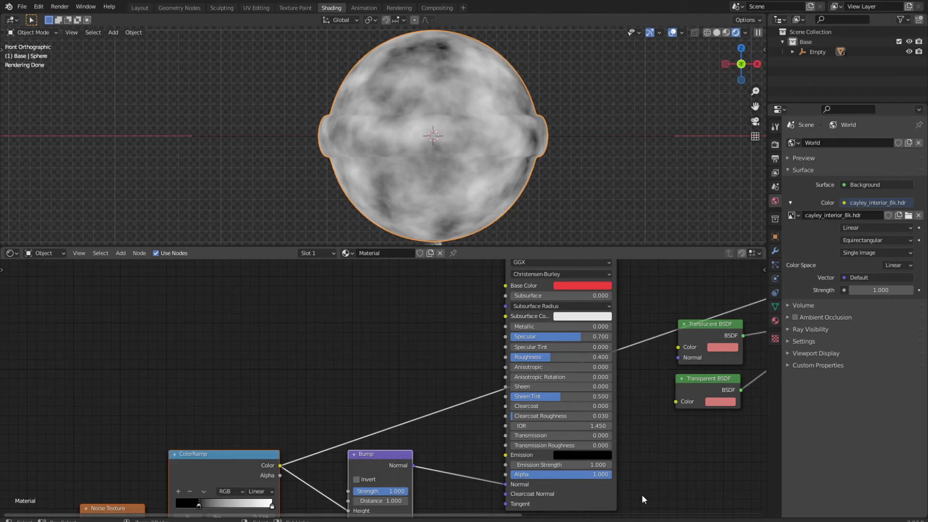
middle_click_drag(648, 493, 560, 466)
left_click(587, 329, "ctrl+shift")
Set the Bump node's Strength to 0.3 for a subtle bumpy candy surface
middle_click_drag(349, 342, 634, 261)
middle_click_drag(427, 438, 530, 419)
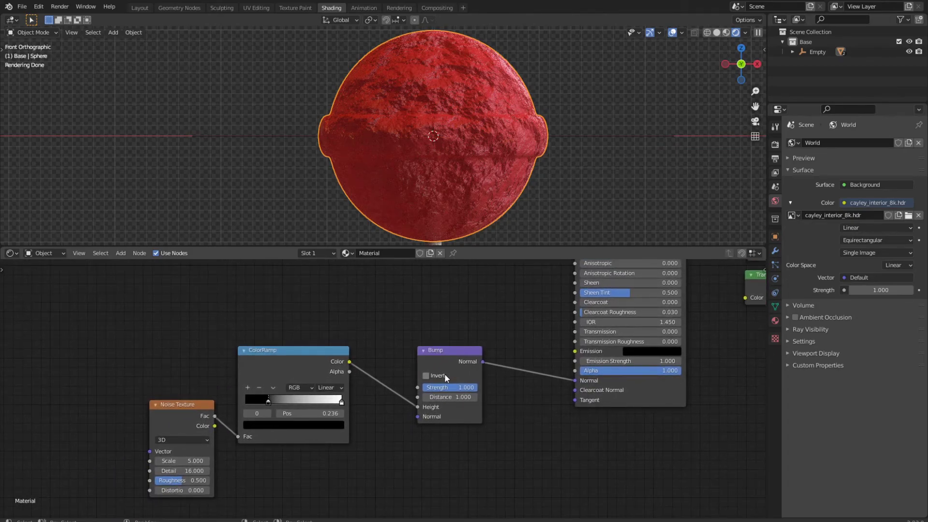
mouse_move(452, 388)
left_mouse_down()
mouse_move(469, 387)
mouse_move(438, 391)
left_mouse_up()
left_click(438, 389)
type("0.3")
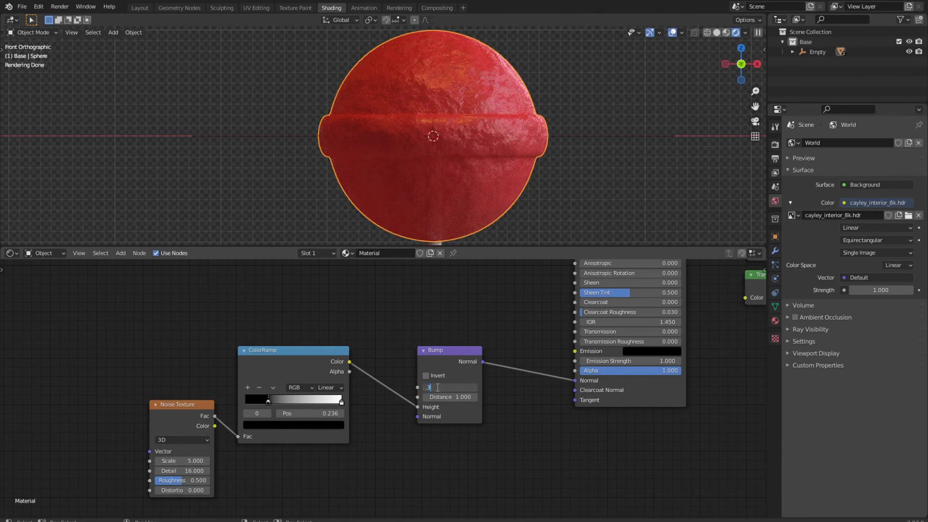
key("Return")
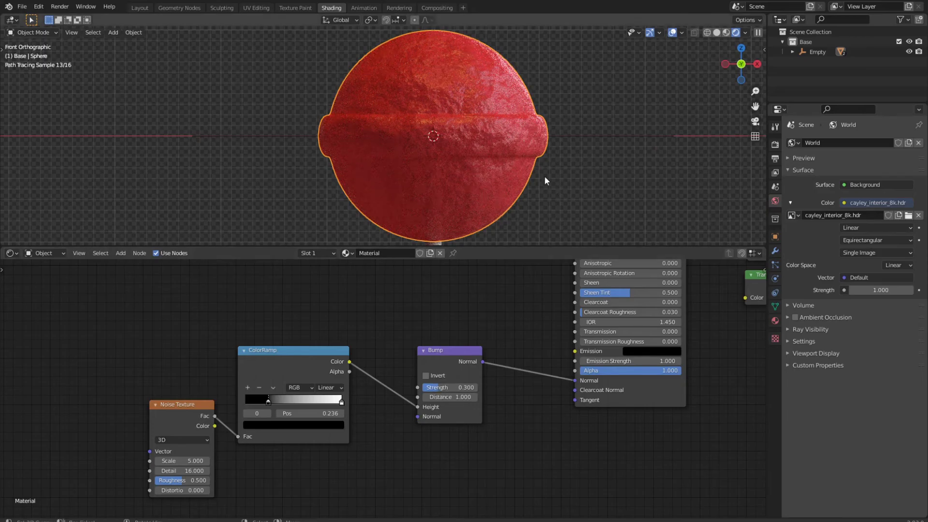